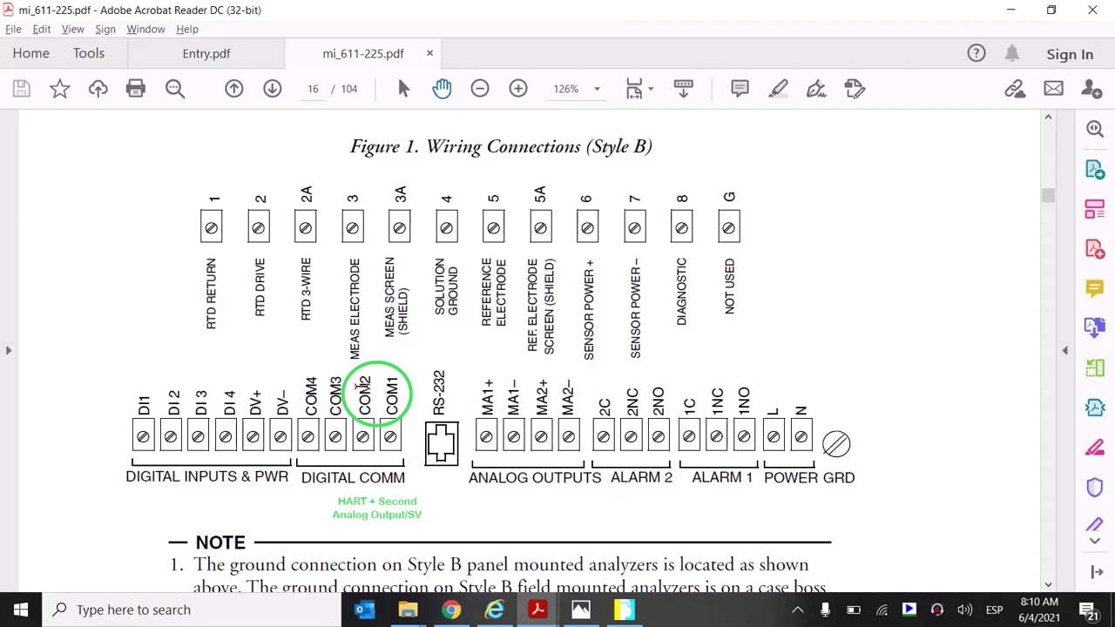
Highlight the COM2 and COM1 labels in the Digital Comm wiring figure.
{"action": "mouse_move", "coordinate": [366, 384]}
{"action": "left_mouse_down"}
{"action": "mouse_move", "coordinate": [365, 417]}
{"action": "mouse_move", "coordinate": [383, 407]}
{"action": "left_mouse_up"}
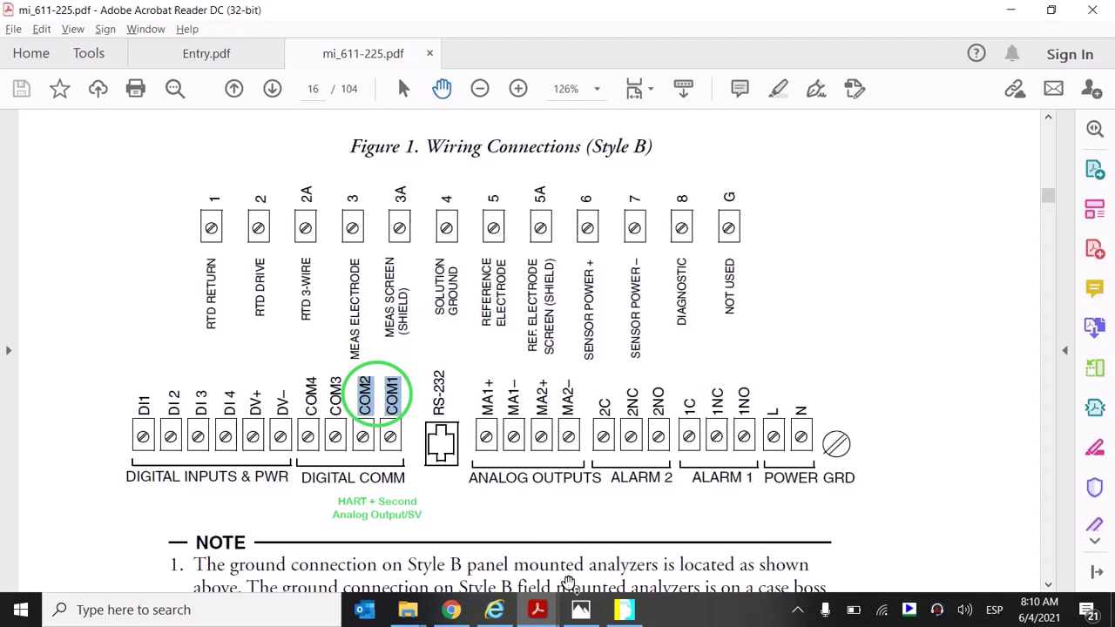
{"action": "mouse_move", "coordinate": [580, 610]}
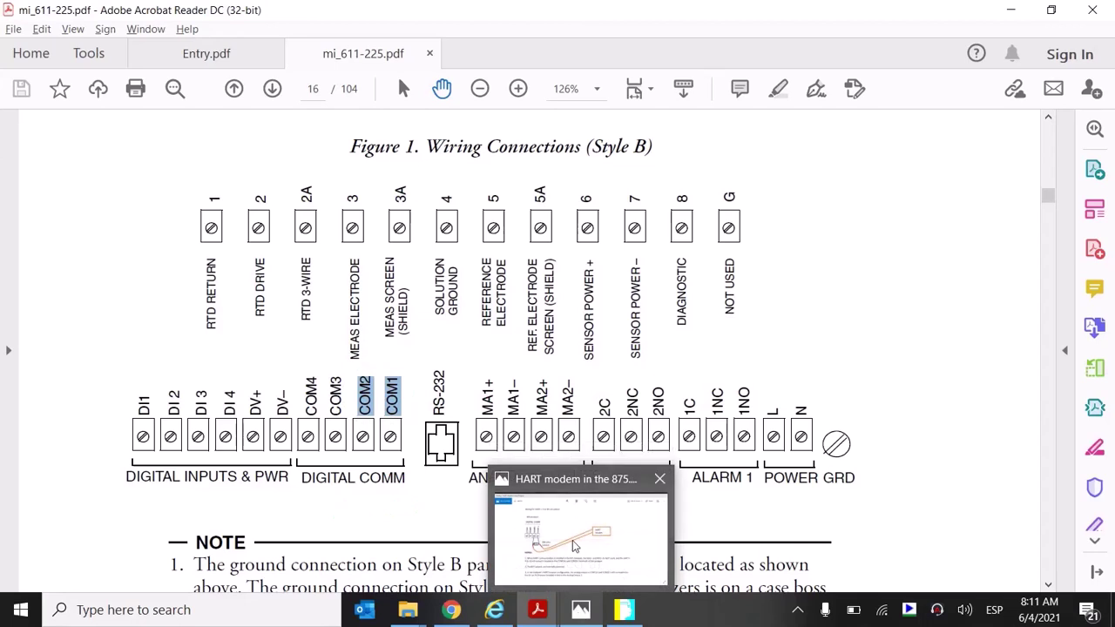
Show the HART modem wiring image with the 250 ohm resistor in Photos.
{"action": "left_click", "coordinate": [572, 542]}
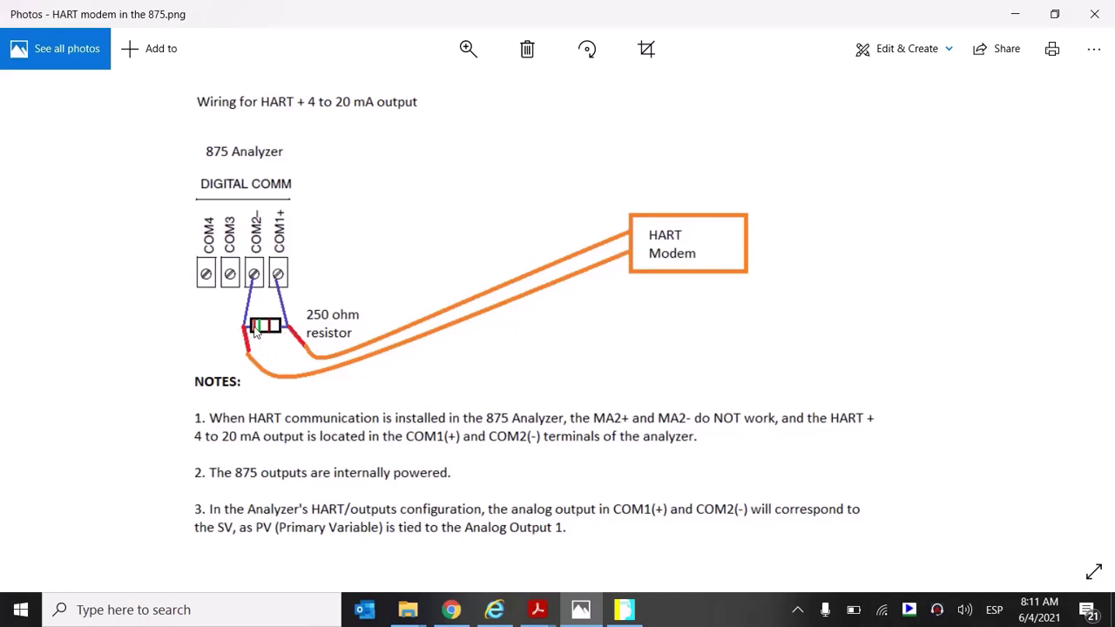
In PACTware, select COM6 and the TEST analyzer to view live pH, temperature and mA readings.
{"action": "left_click", "coordinate": [623, 611]}
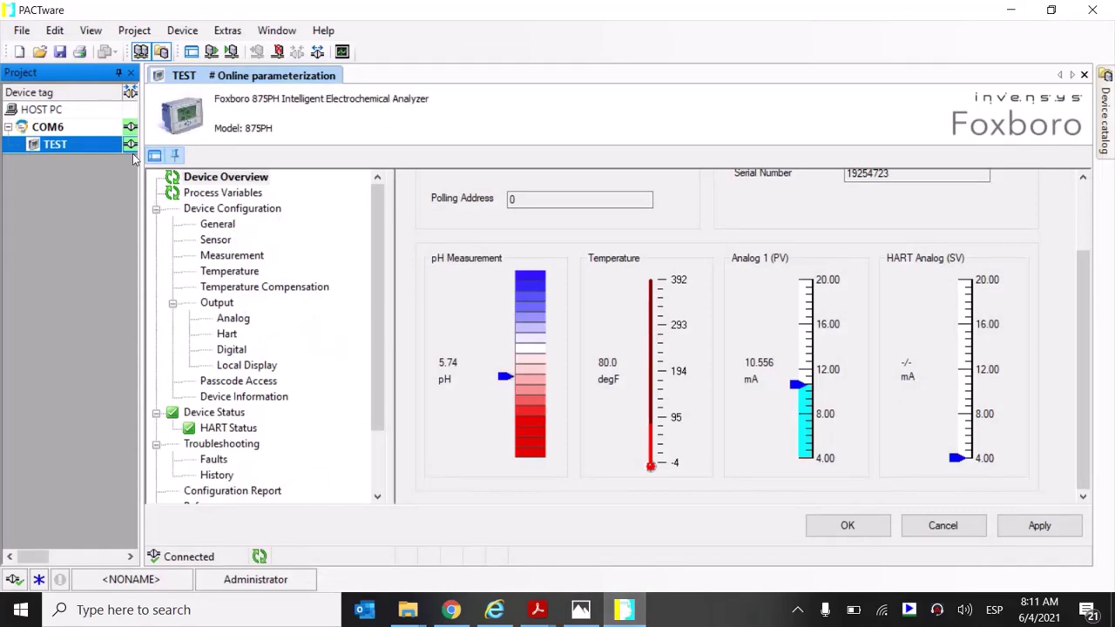
{"action": "left_click", "coordinate": [67, 126]}
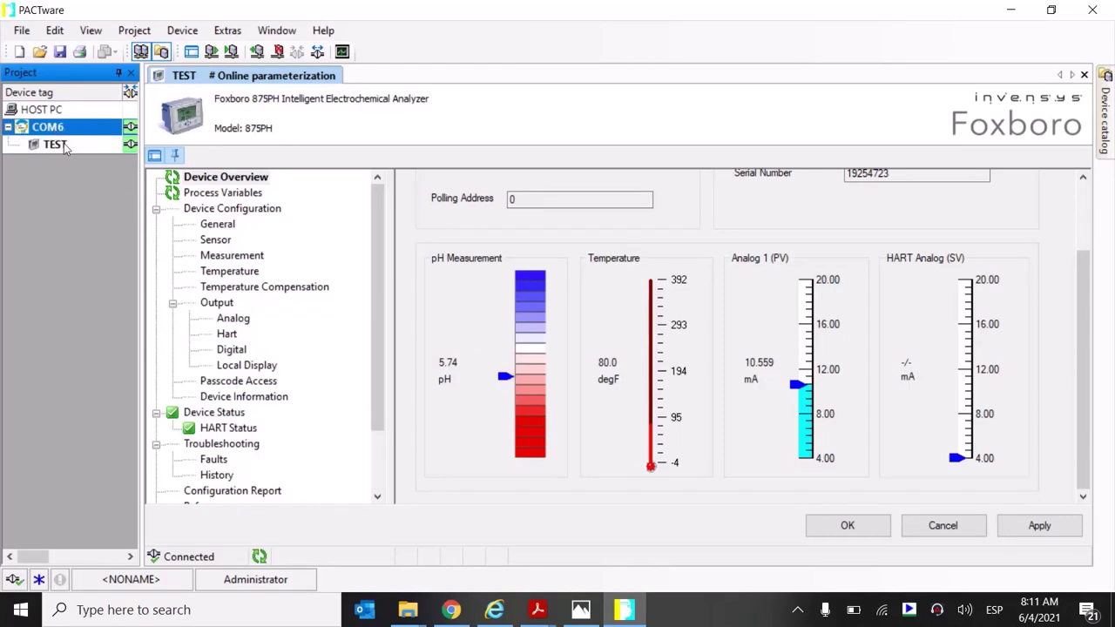
{"action": "left_click", "coordinate": [65, 146]}
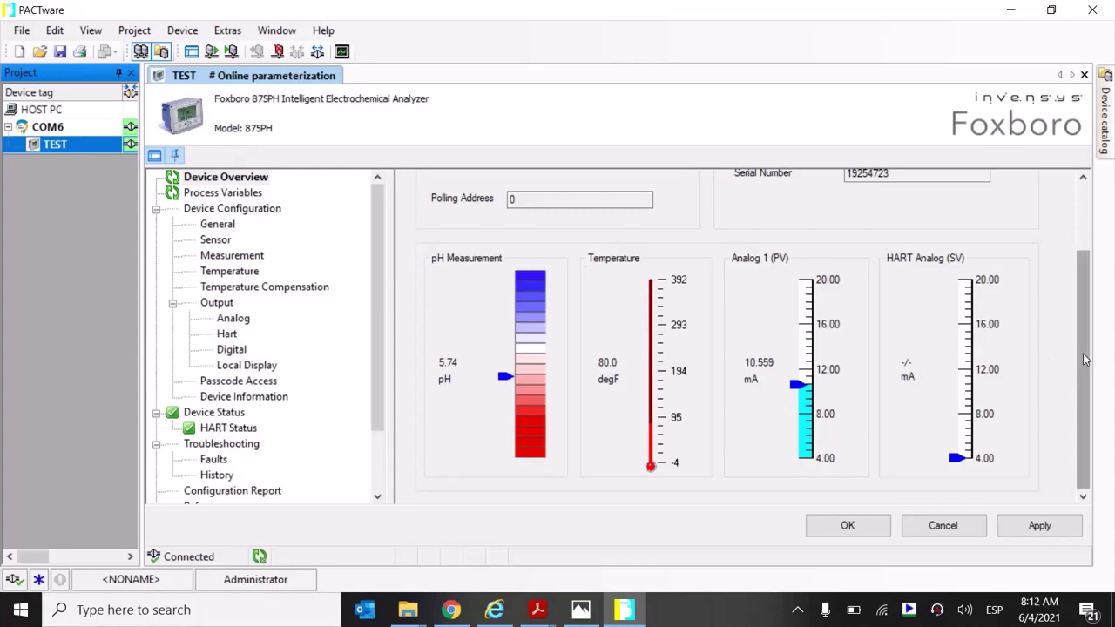
{"action": "scroll", "coordinate": [1085, 359], "scroll_direction": "up", "scroll_amount": 3}
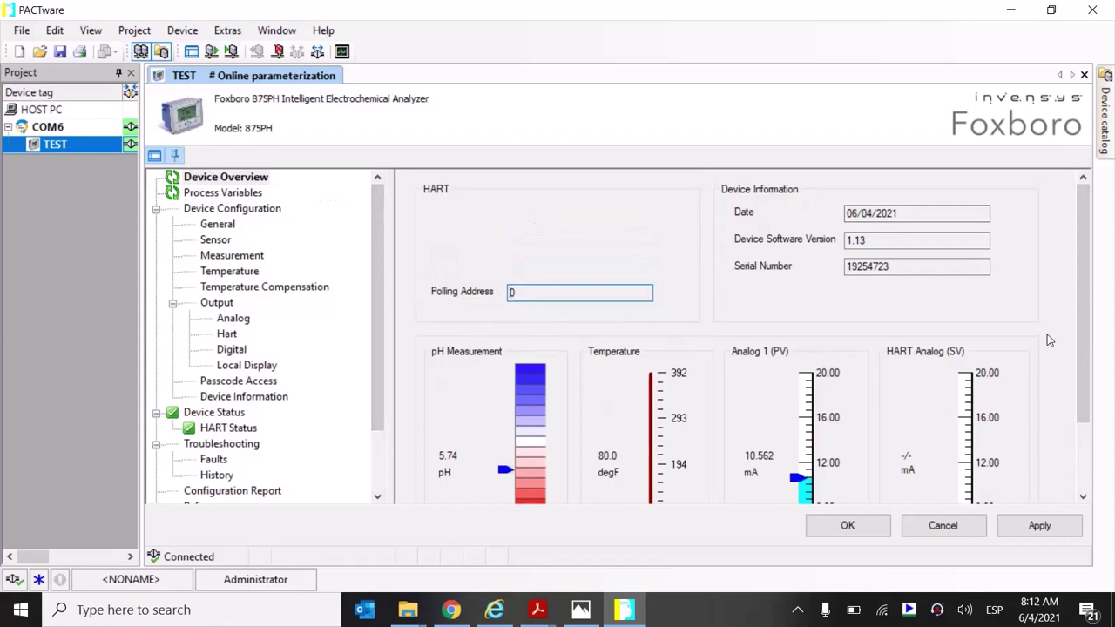
{"action": "left_click_drag", "start_coordinate": [1082, 343], "coordinate": [1081, 420]}
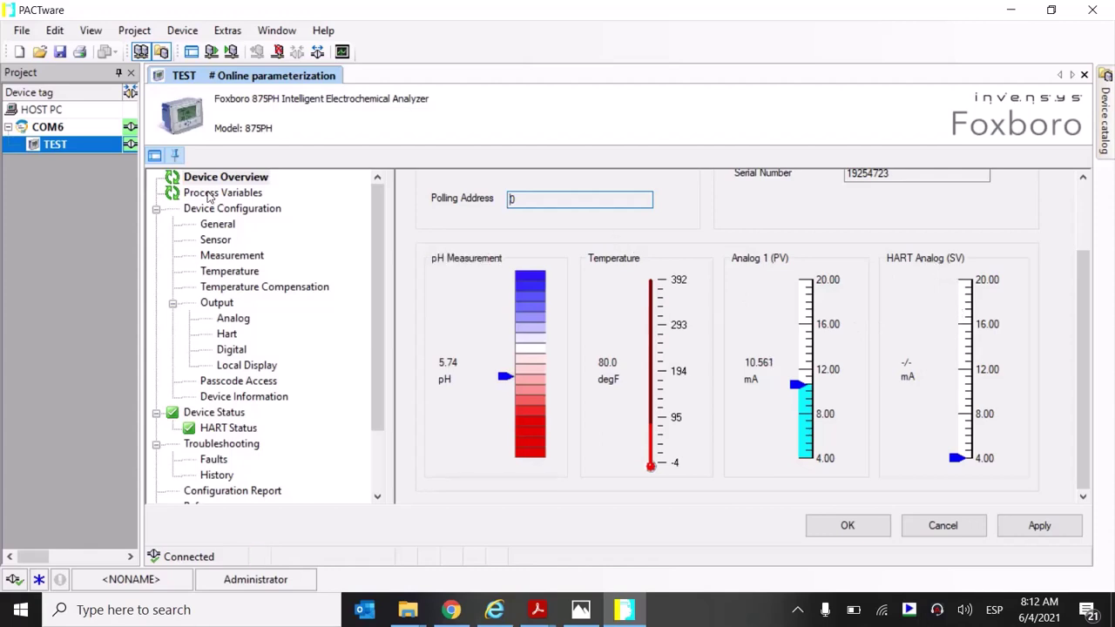
{"action": "left_click", "coordinate": [235, 213]}
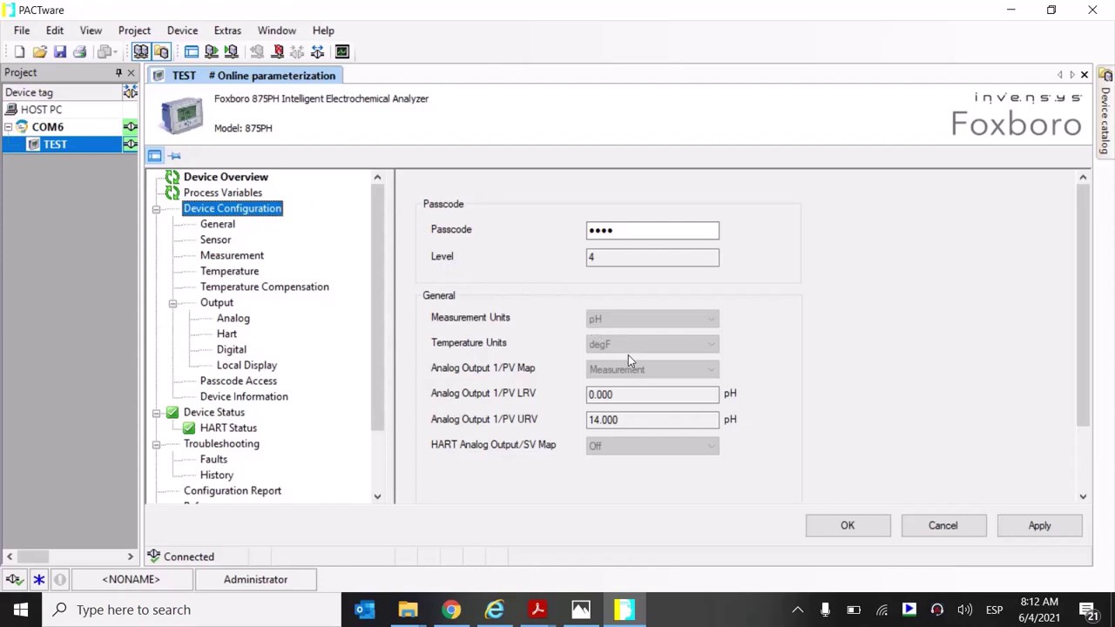
{"action": "left_click", "coordinate": [652, 393]}
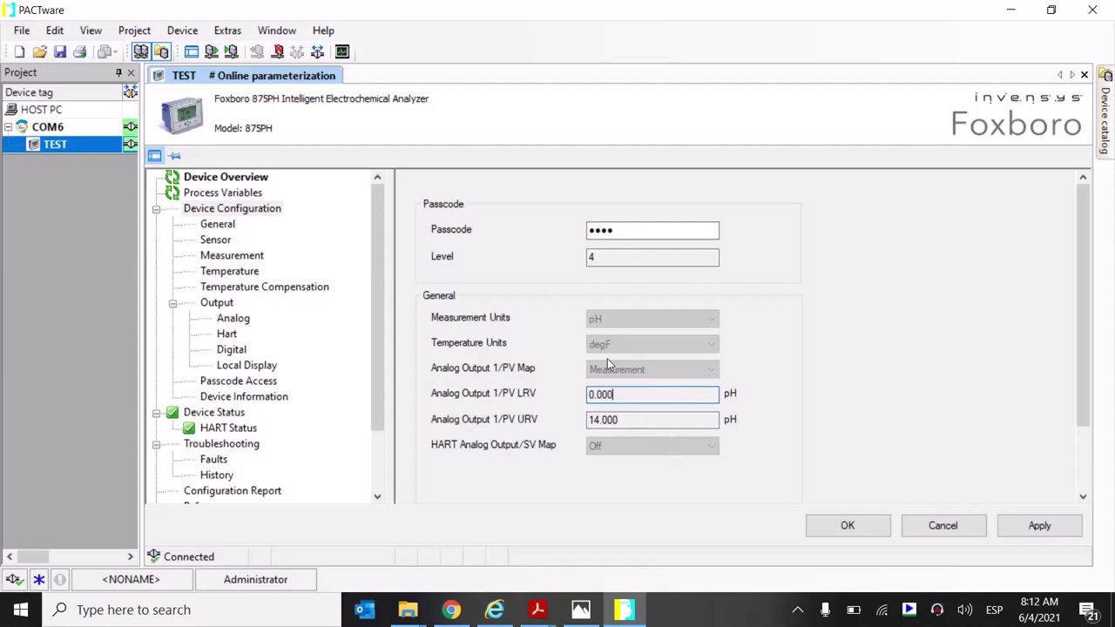
{"action": "double_click", "coordinate": [614, 230]}
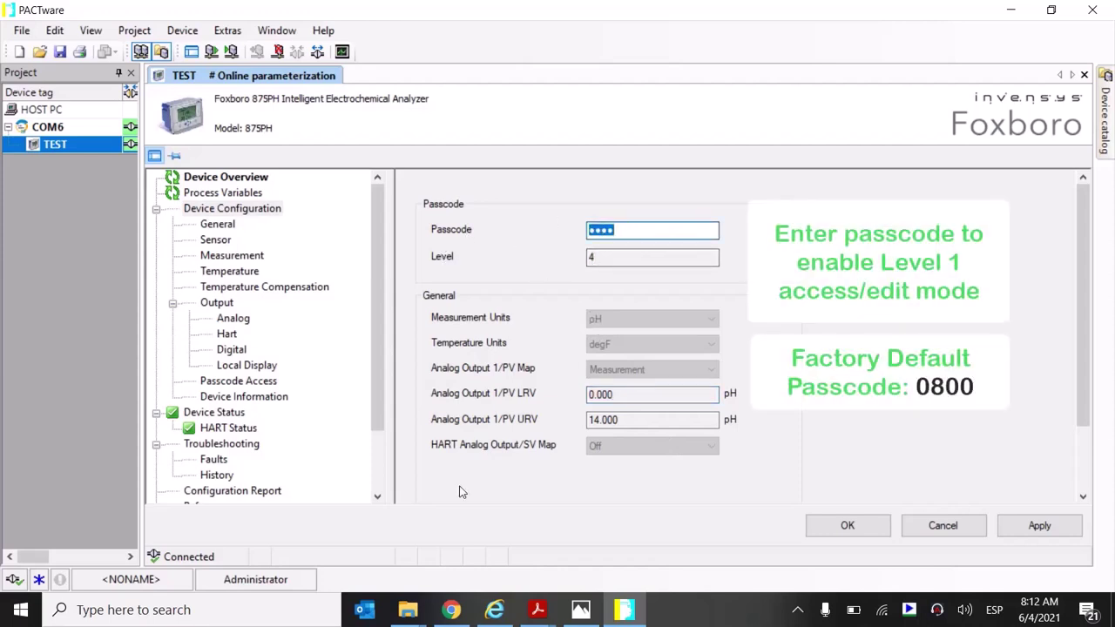
{"action": "left_click", "coordinate": [677, 420]}
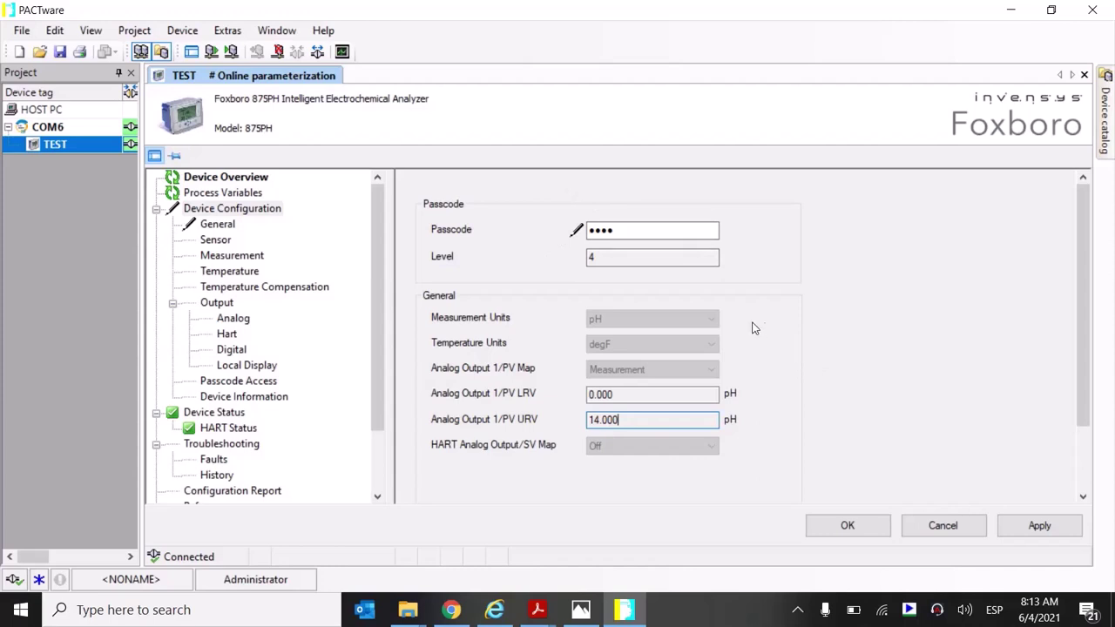
{"action": "left_click", "coordinate": [1030, 528]}
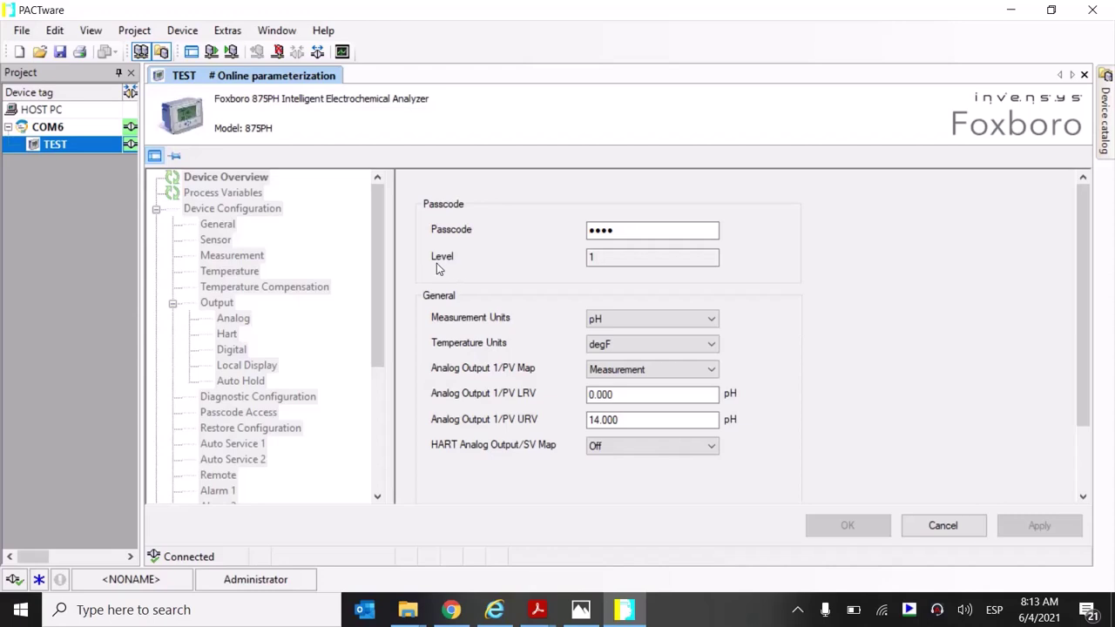
Keep pH as the measurement unit and set temperature units to degC.
{"action": "left_click", "coordinate": [623, 319]}
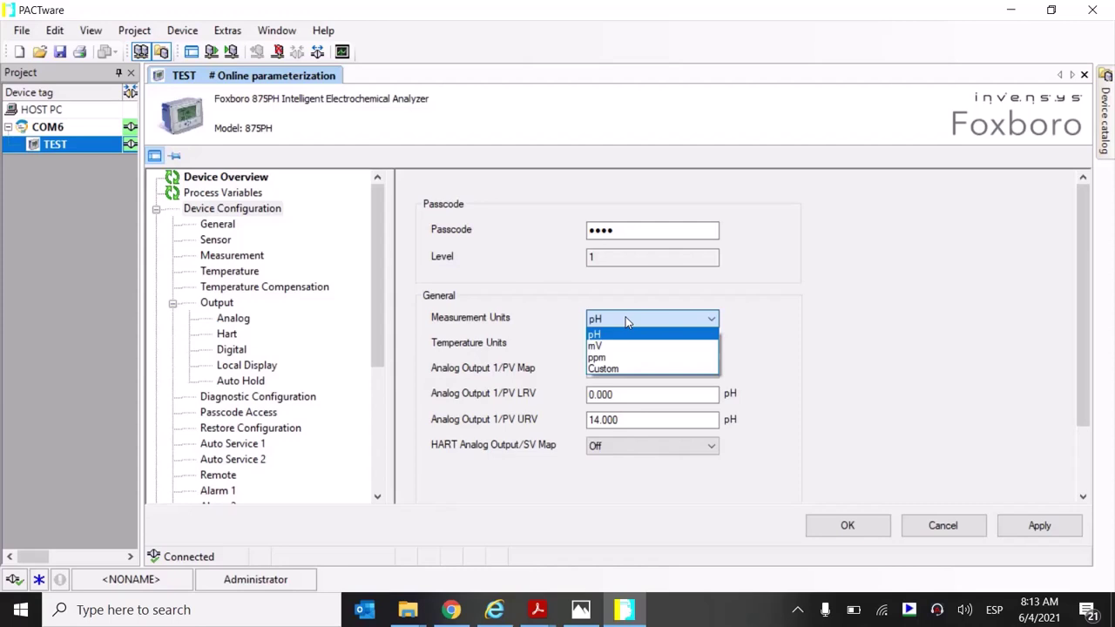
{"action": "left_click", "coordinate": [537, 328]}
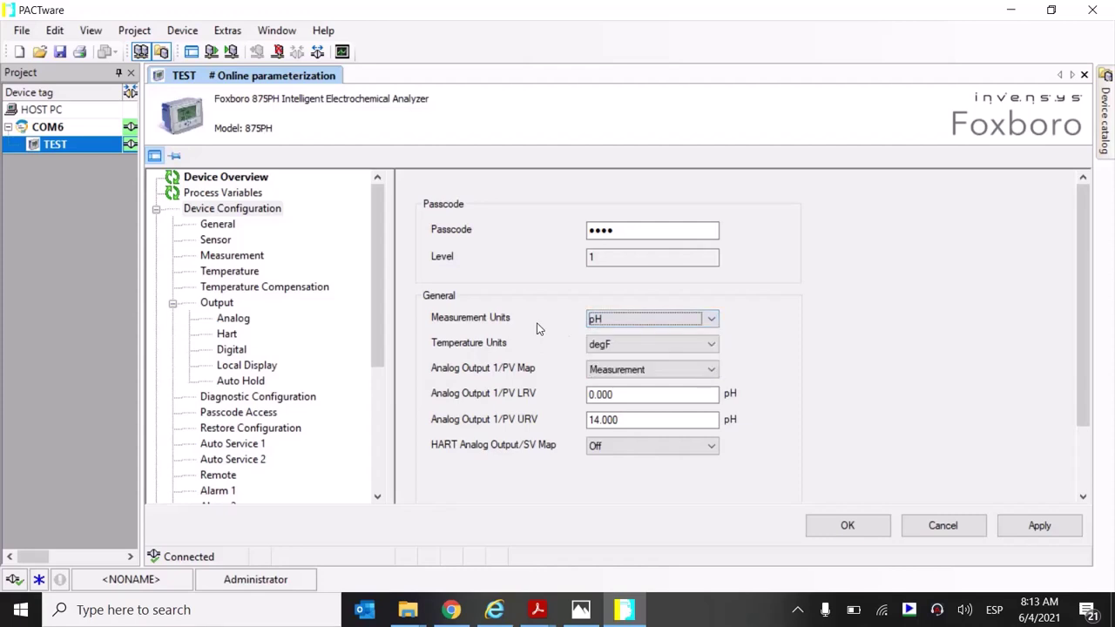
{"action": "left_click", "coordinate": [622, 347]}
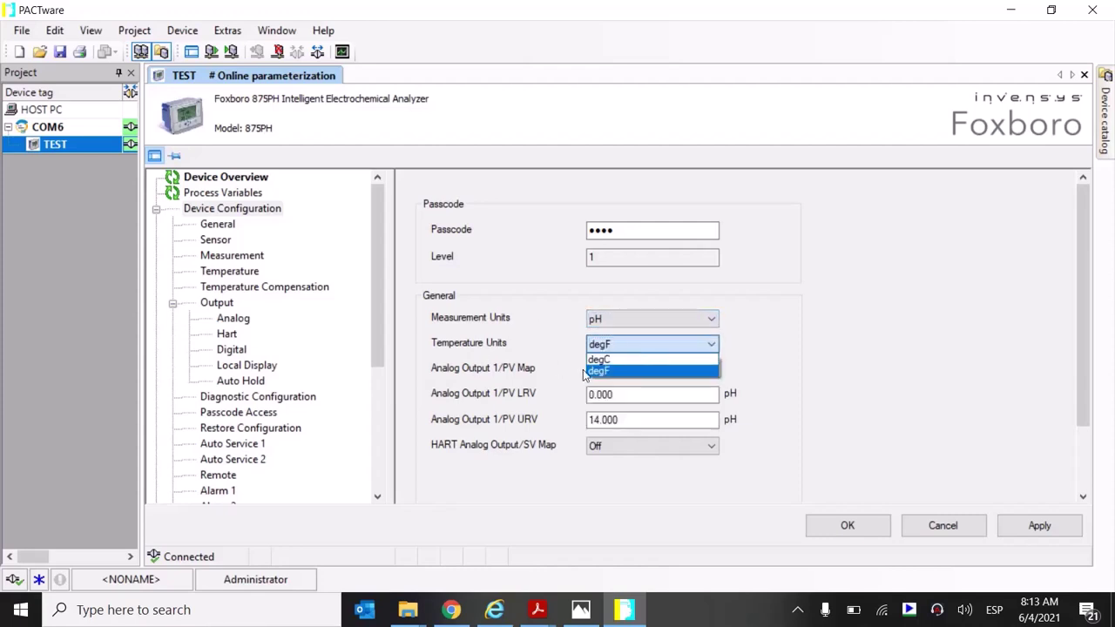
{"action": "left_click", "coordinate": [603, 361]}
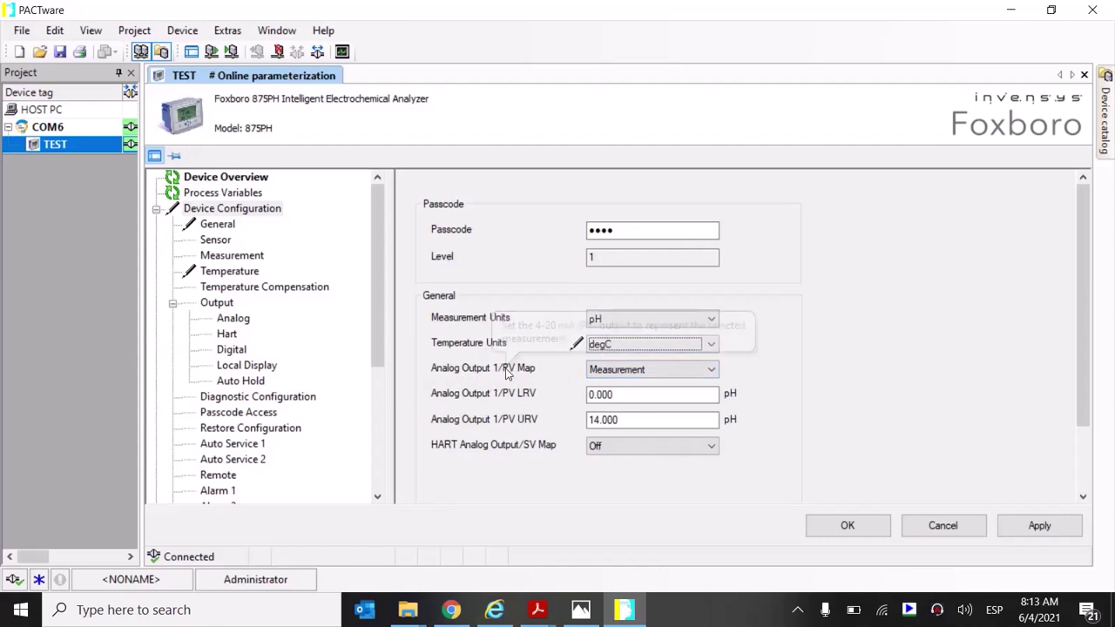
Keep the PV map on Measurement and map the HART SV to Temperature.
{"action": "left_click", "coordinate": [616, 375]}
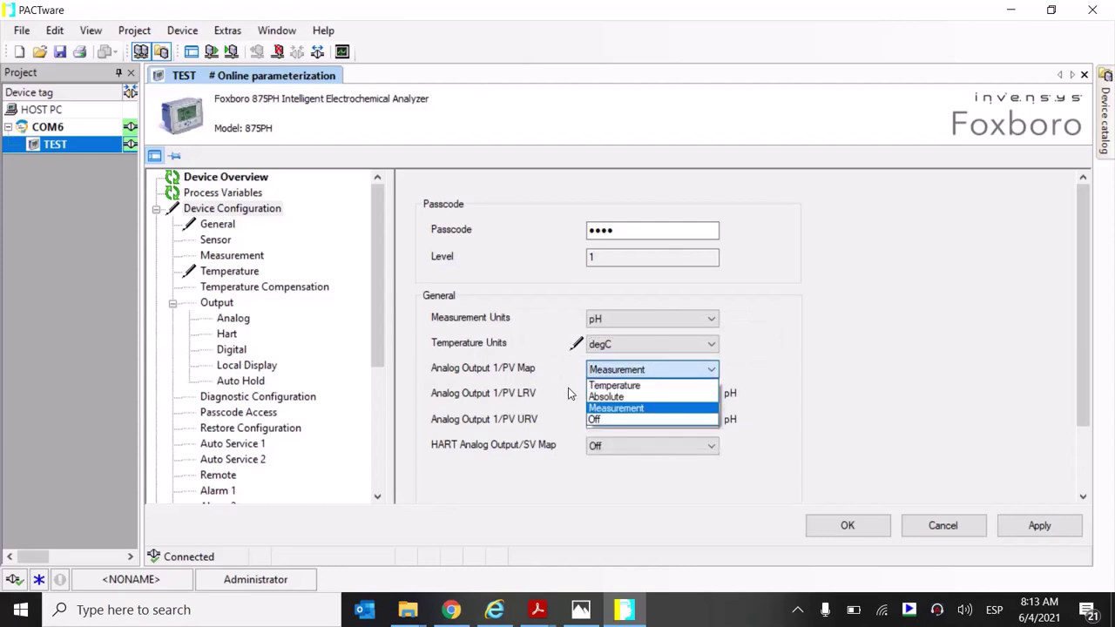
{"action": "left_click", "coordinate": [535, 426]}
{"action": "left_click", "coordinate": [613, 447]}
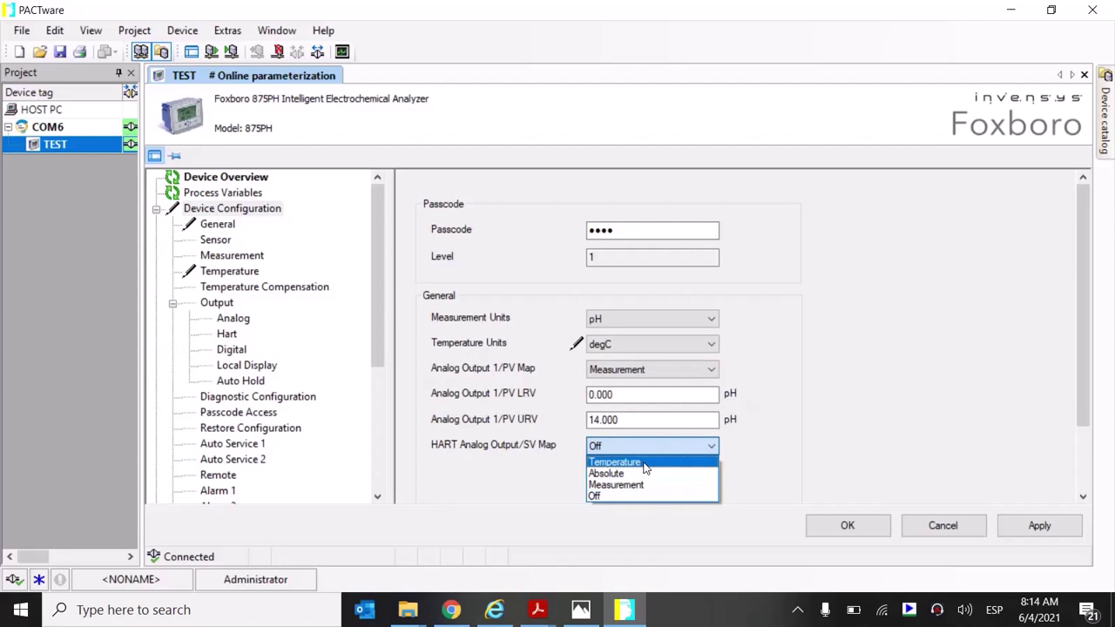
{"action": "left_click", "coordinate": [645, 462]}
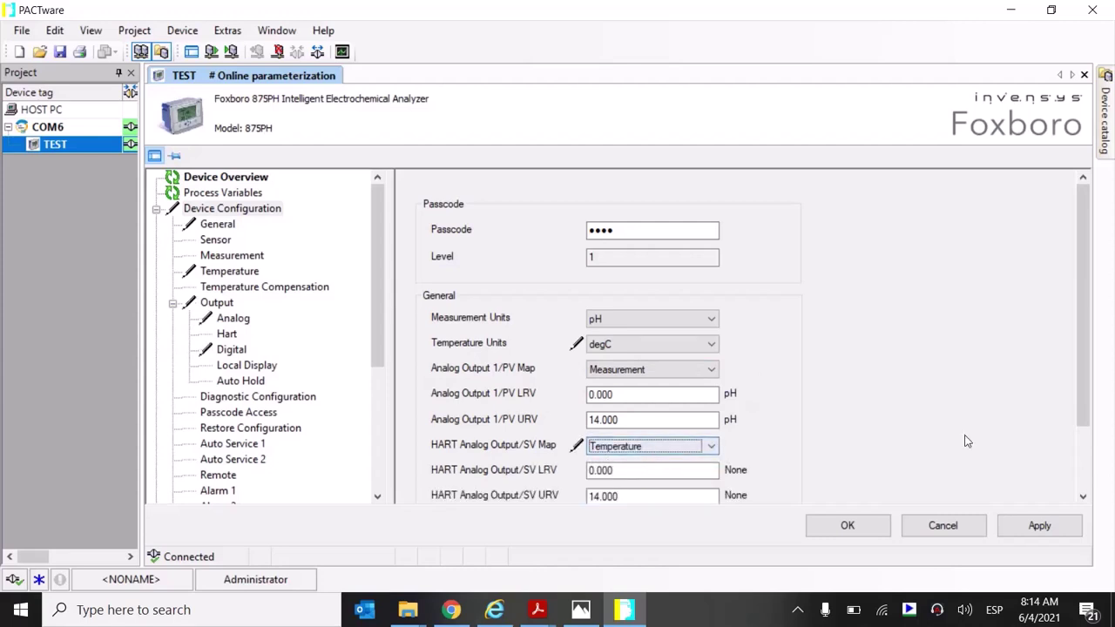
{"action": "left_click_drag", "start_coordinate": [1086, 406], "coordinate": [1086, 465]}
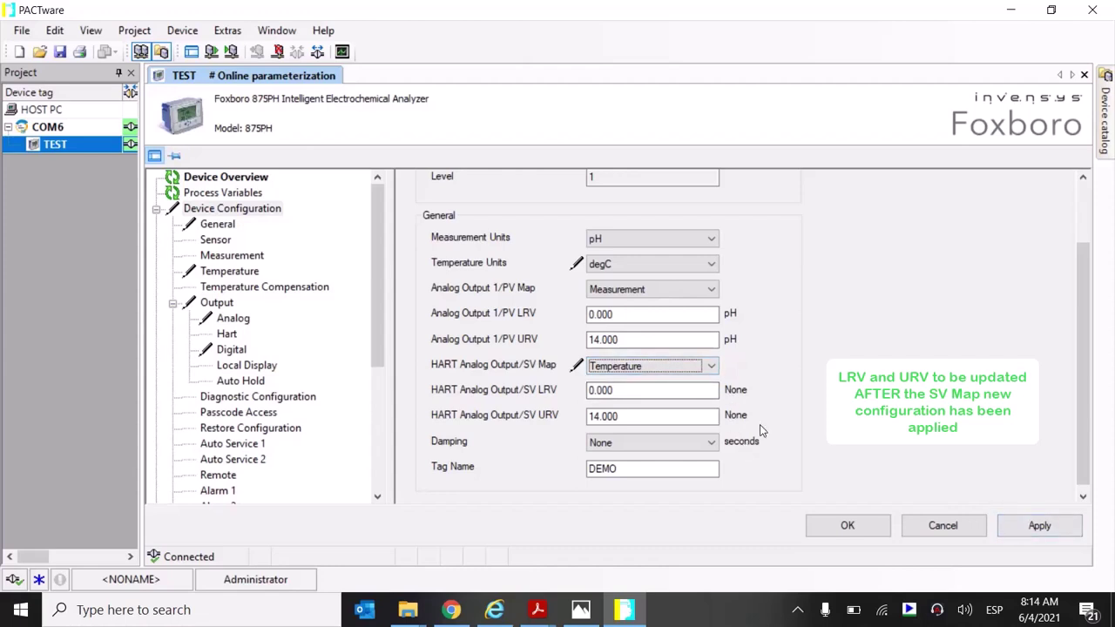
{"action": "left_click", "coordinate": [605, 442]}
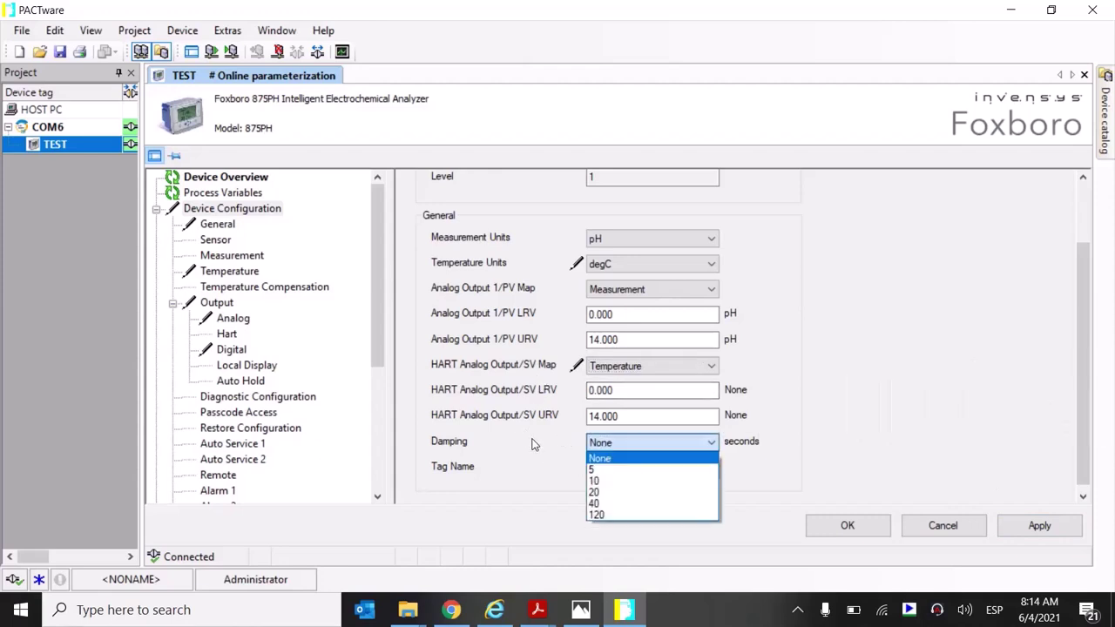
{"action": "left_click", "coordinate": [535, 445]}
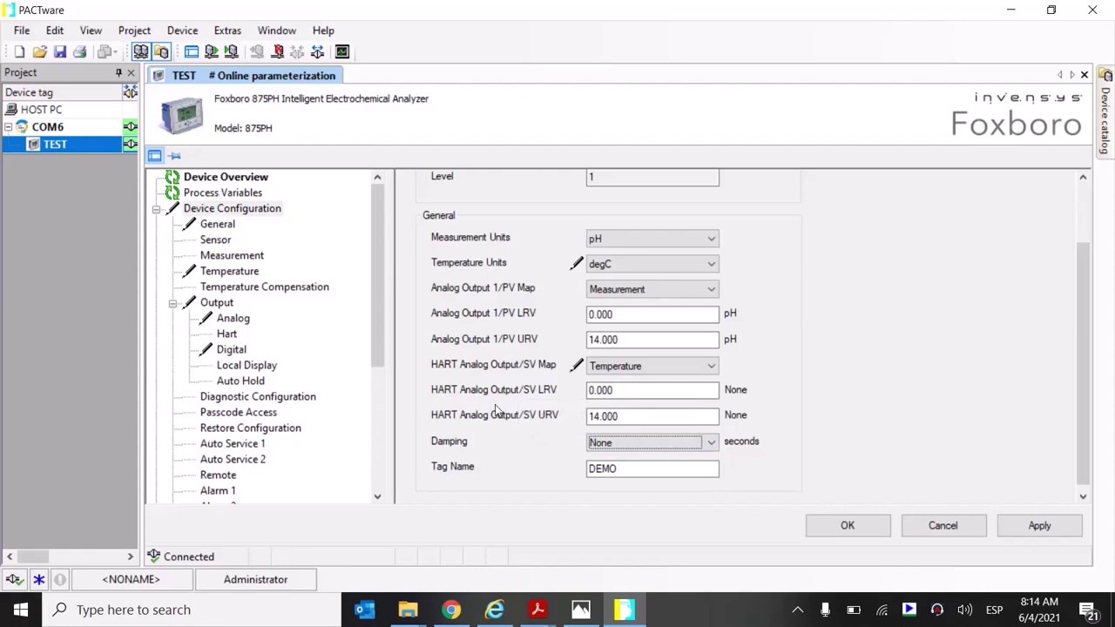
On the Sensor page, confirm pH units, Glass electrode and RTD 2-wire 100 ohm temperature type.
{"action": "left_click", "coordinate": [217, 244]}
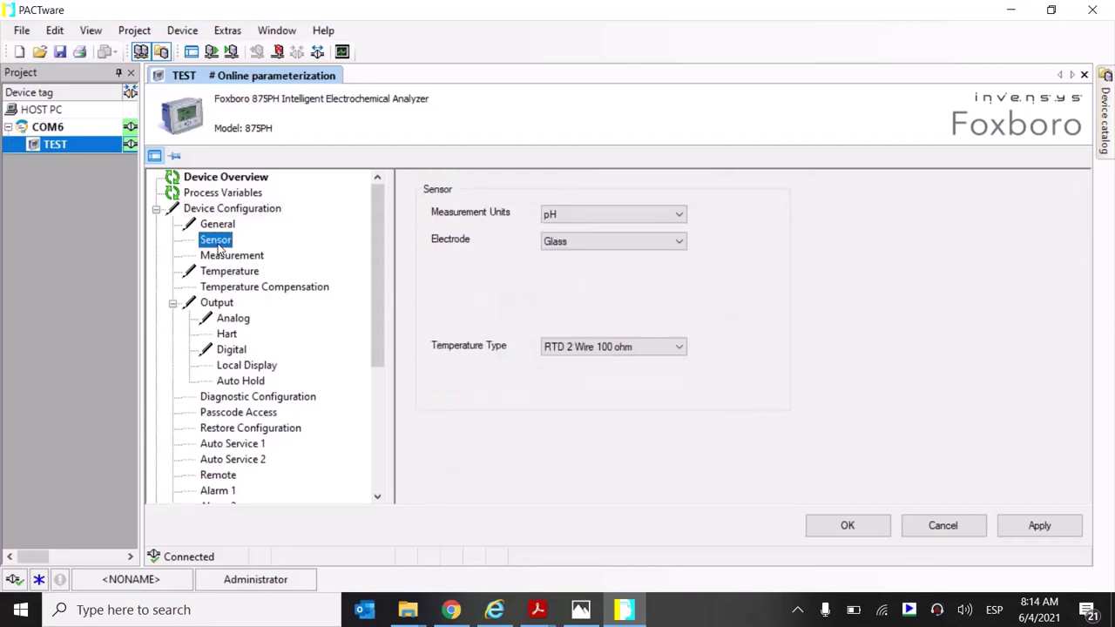
{"action": "left_click", "coordinate": [563, 215]}
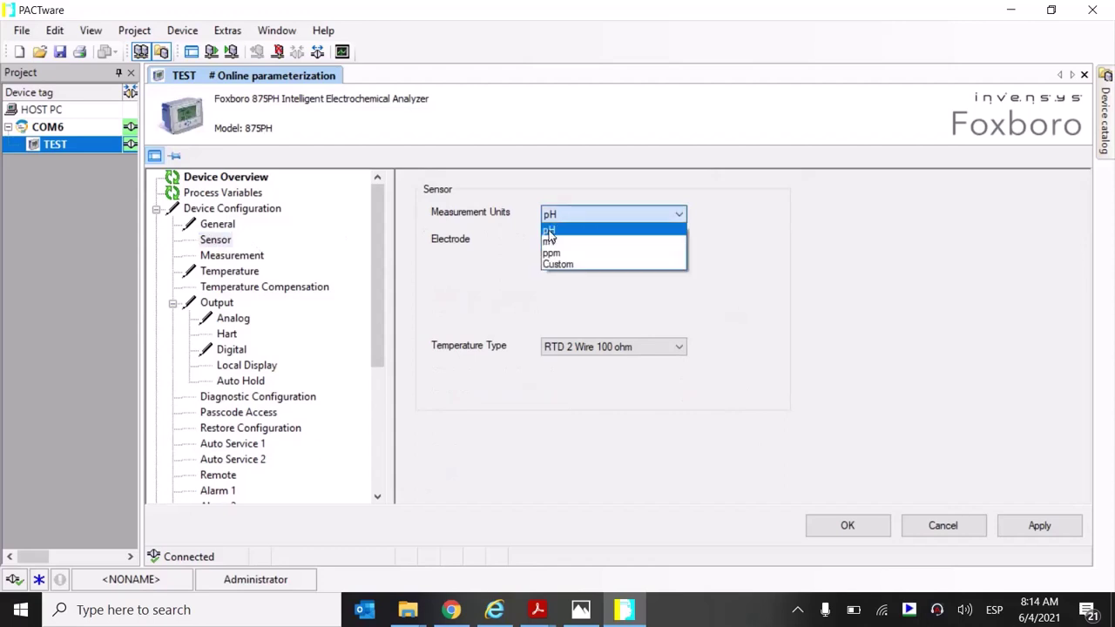
{"action": "left_click", "coordinate": [549, 232]}
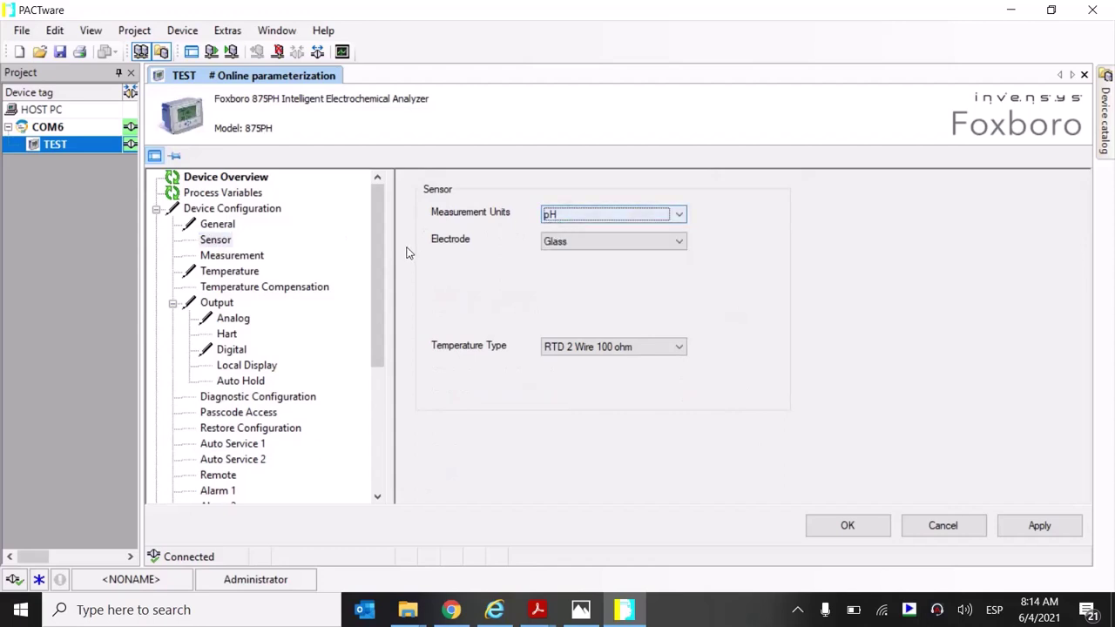
{"action": "left_click", "coordinate": [559, 245]}
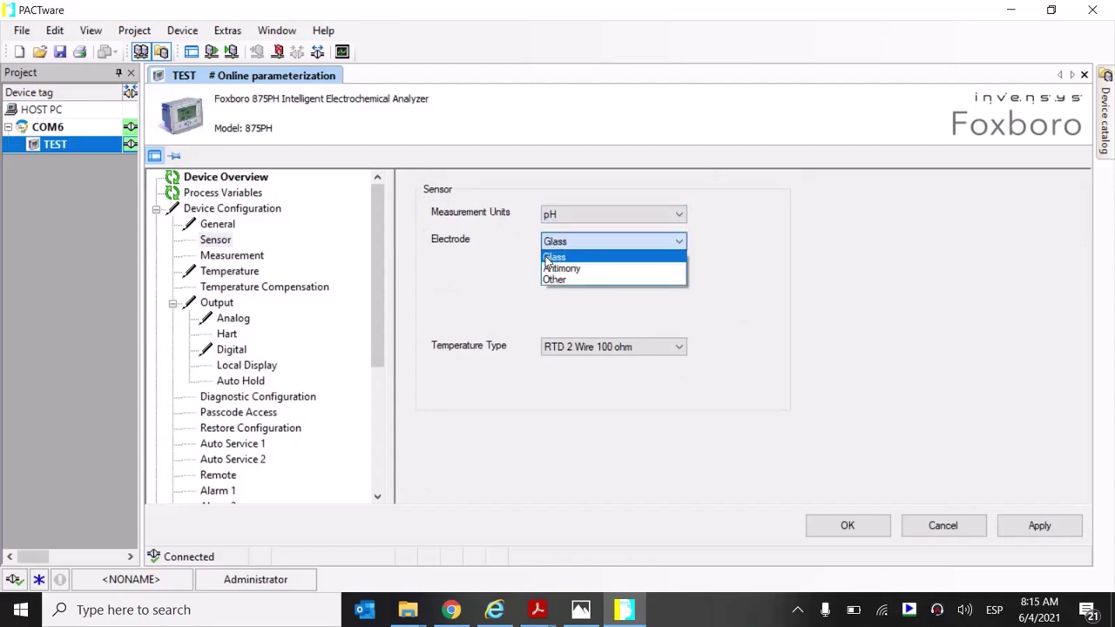
{"action": "left_click", "coordinate": [554, 260]}
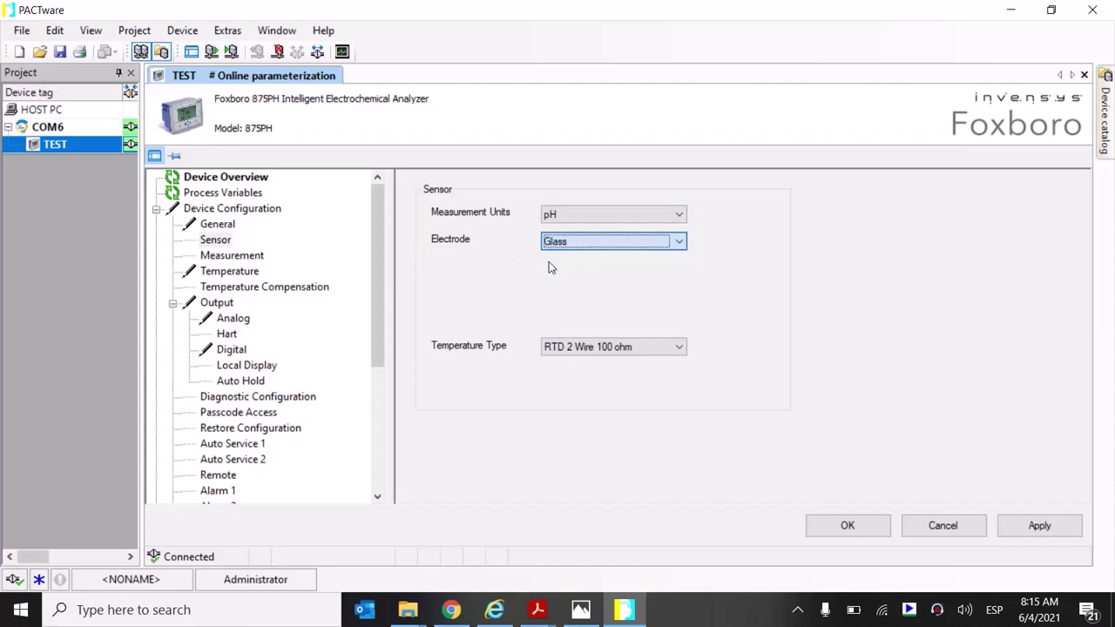
{"action": "left_click", "coordinate": [568, 352]}
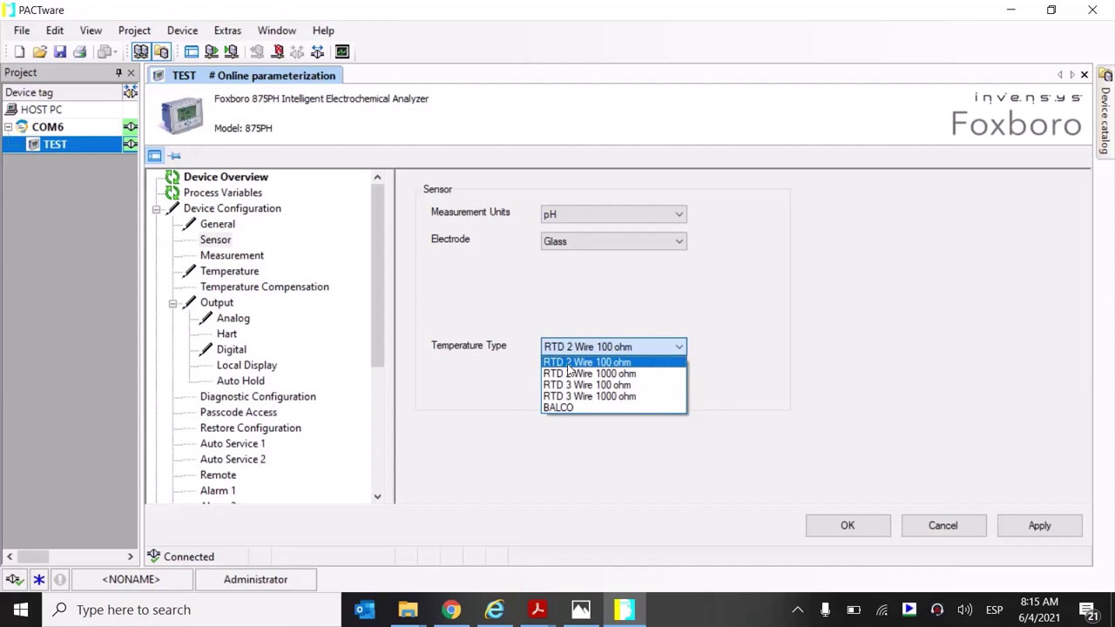
{"action": "left_click", "coordinate": [568, 371]}
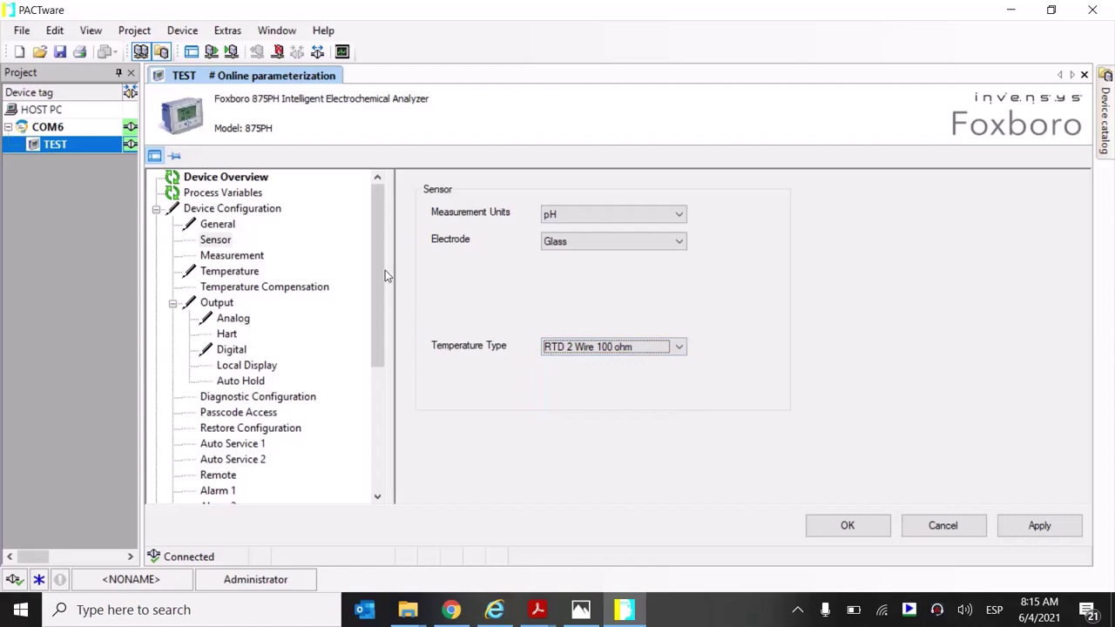
Keep the pH measurement resolution at 0.01, then move to the Temperature settings page.
{"action": "left_click", "coordinate": [222, 258]}
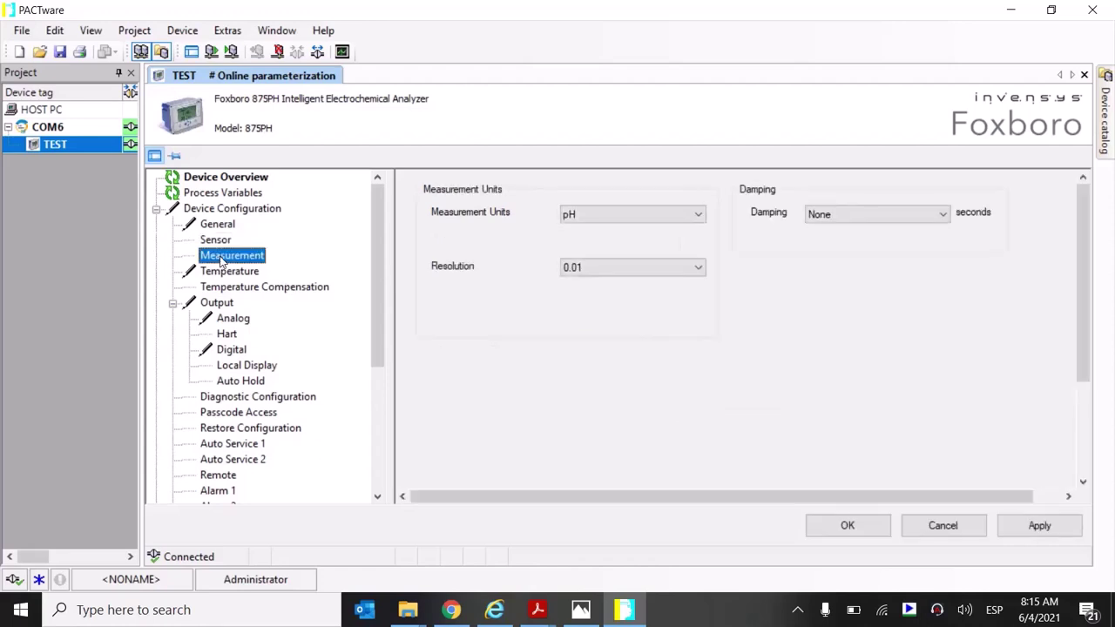
{"action": "left_click", "coordinate": [583, 276]}
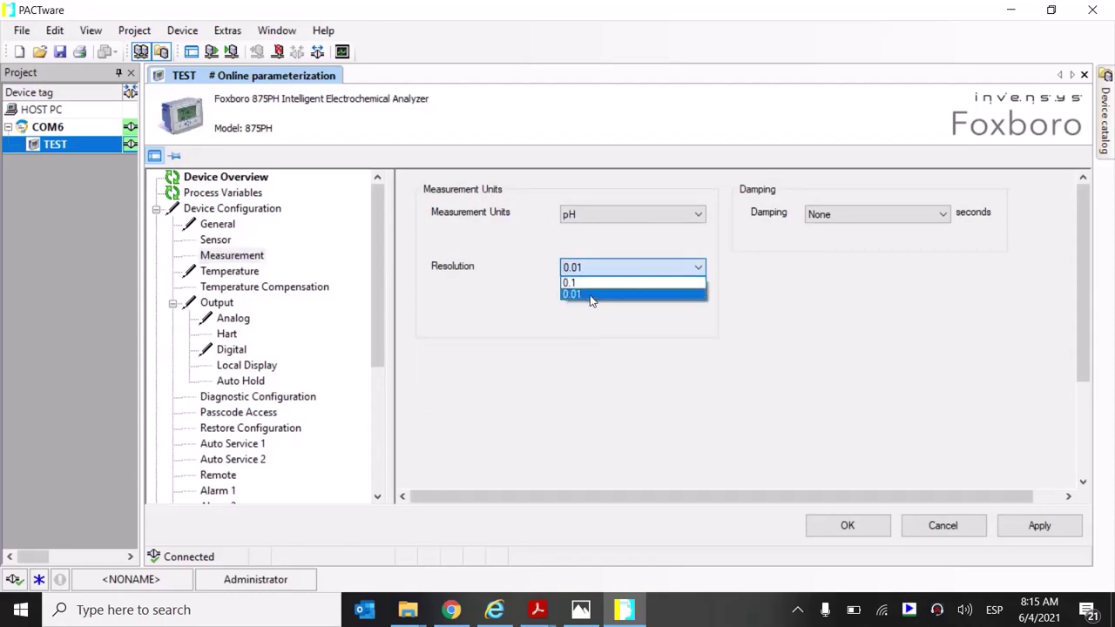
{"action": "left_click", "coordinate": [589, 294]}
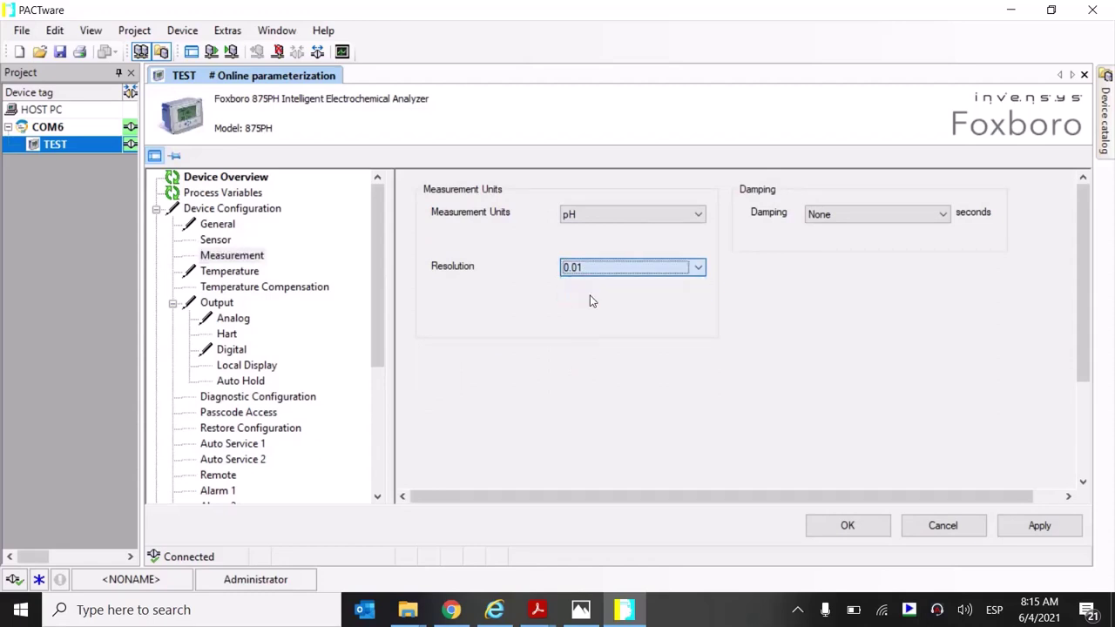
{"action": "left_click", "coordinate": [231, 272]}
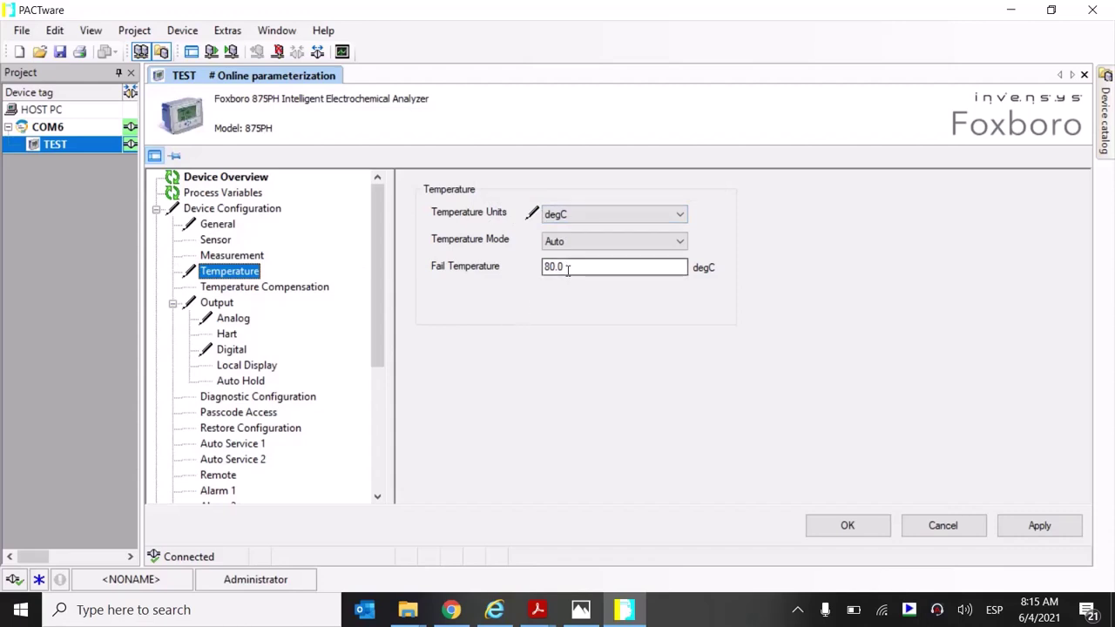
Select the 80.0 Fail Temperature value and overwrite it so it reads 0.5 degC.
{"action": "left_click_drag", "start_coordinate": [568, 267], "coordinate": [529, 267]}
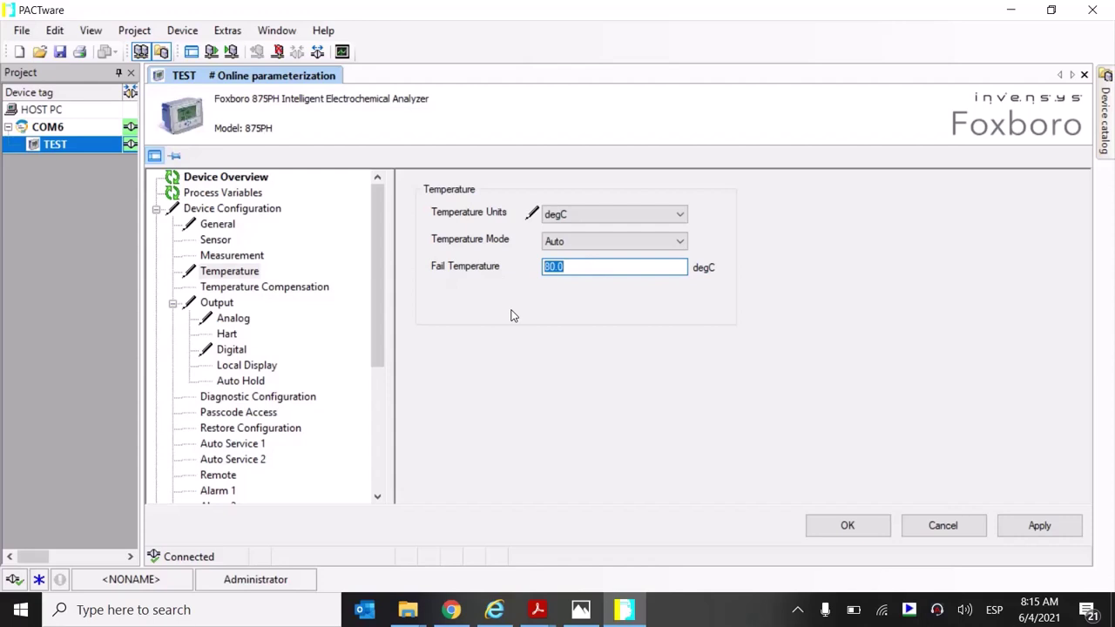
{"action": "type", "text": "0"}
Confirm Standard temperature compensation, then move to the Output settings page.
{"action": "left_click", "coordinate": [264, 288]}
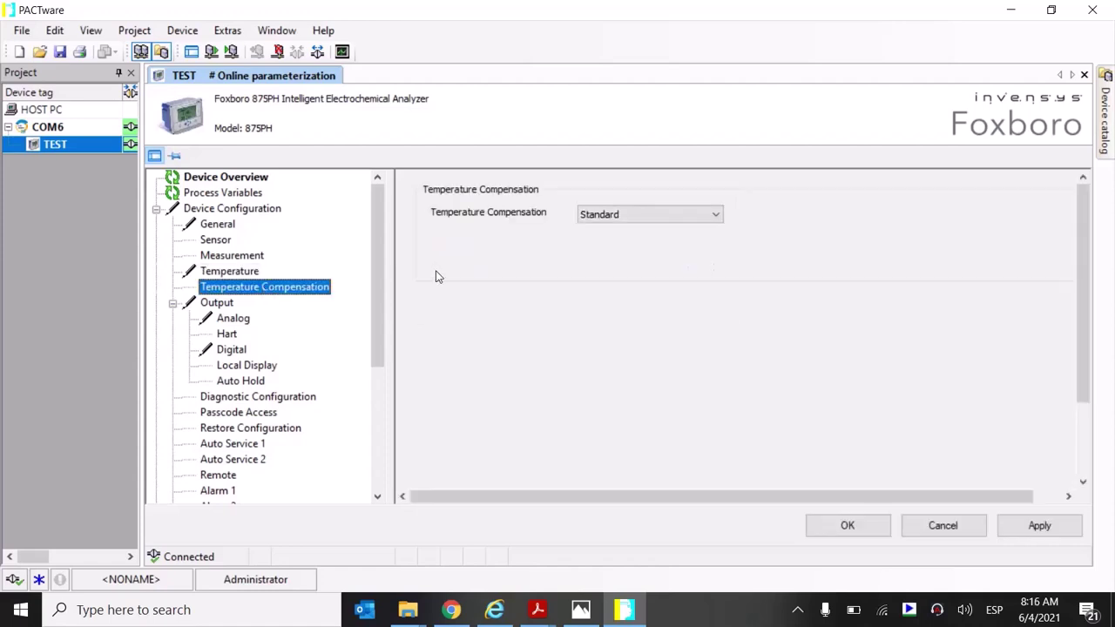
{"action": "left_click", "coordinate": [610, 214]}
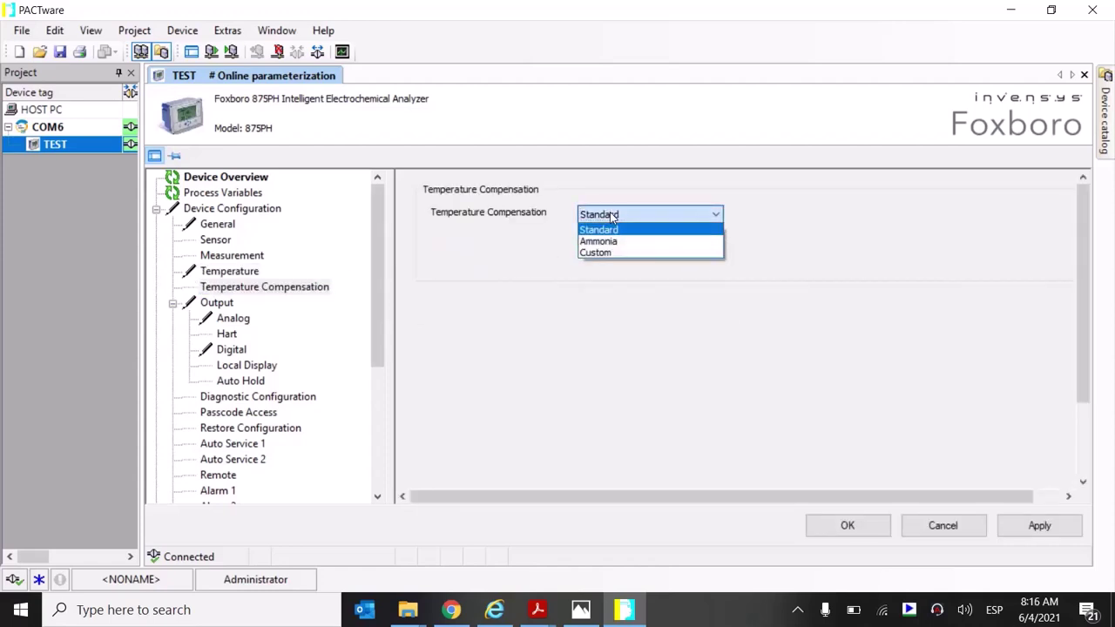
{"action": "left_click", "coordinate": [589, 231]}
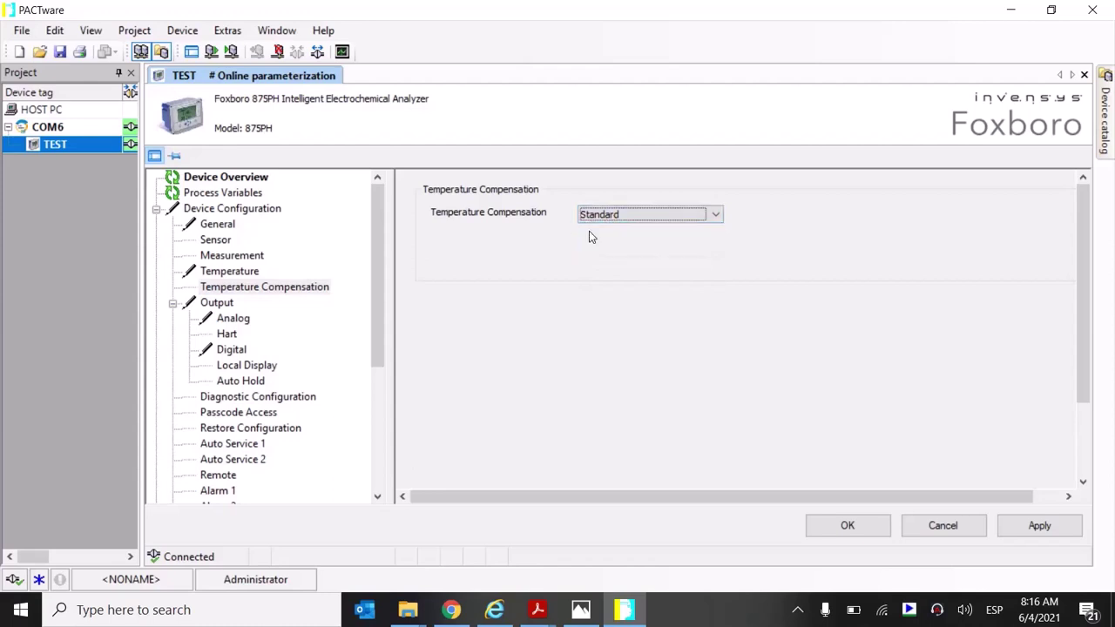
{"action": "left_click", "coordinate": [223, 307]}
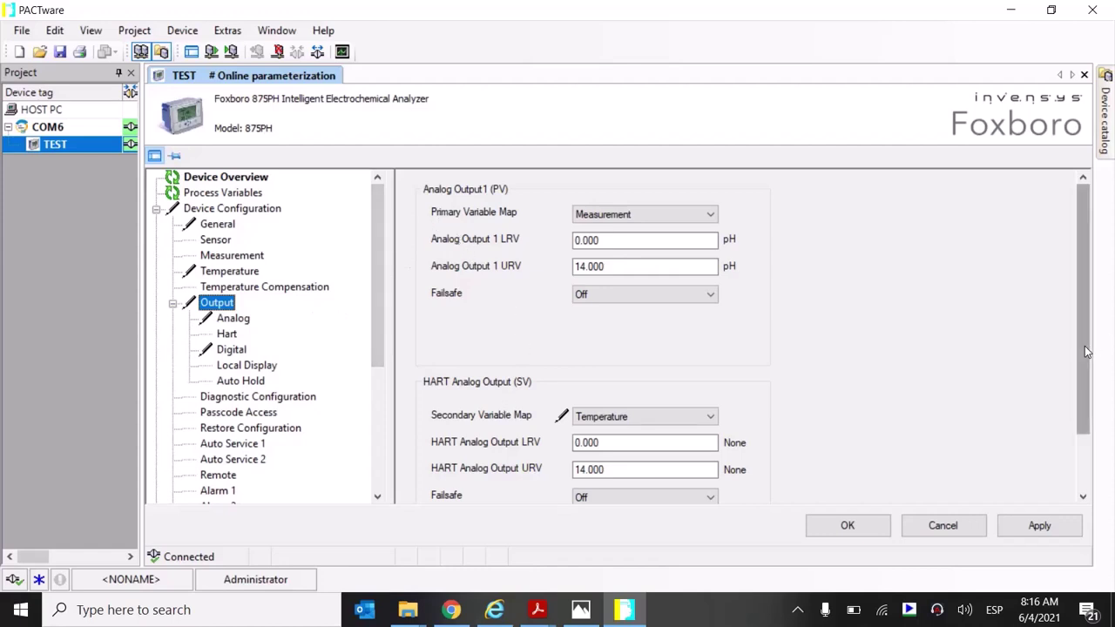
Review the Output, Hart and Digital pages, ending on the Local Display settings.
{"action": "left_click_drag", "start_coordinate": [1085, 348], "coordinate": [1085, 370]}
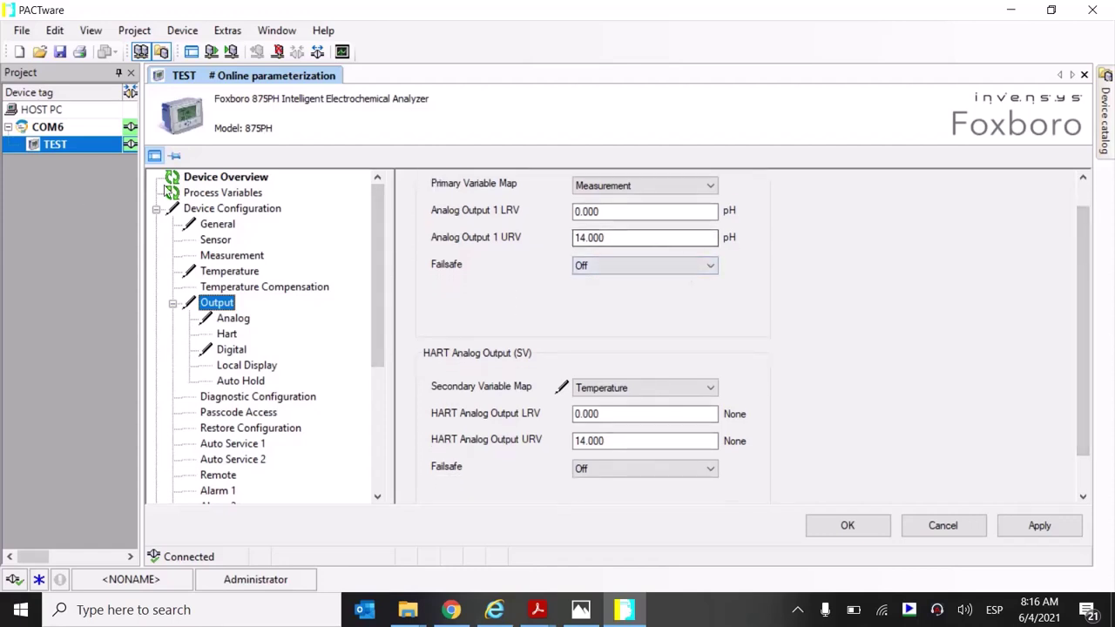
{"action": "left_click", "coordinate": [227, 335]}
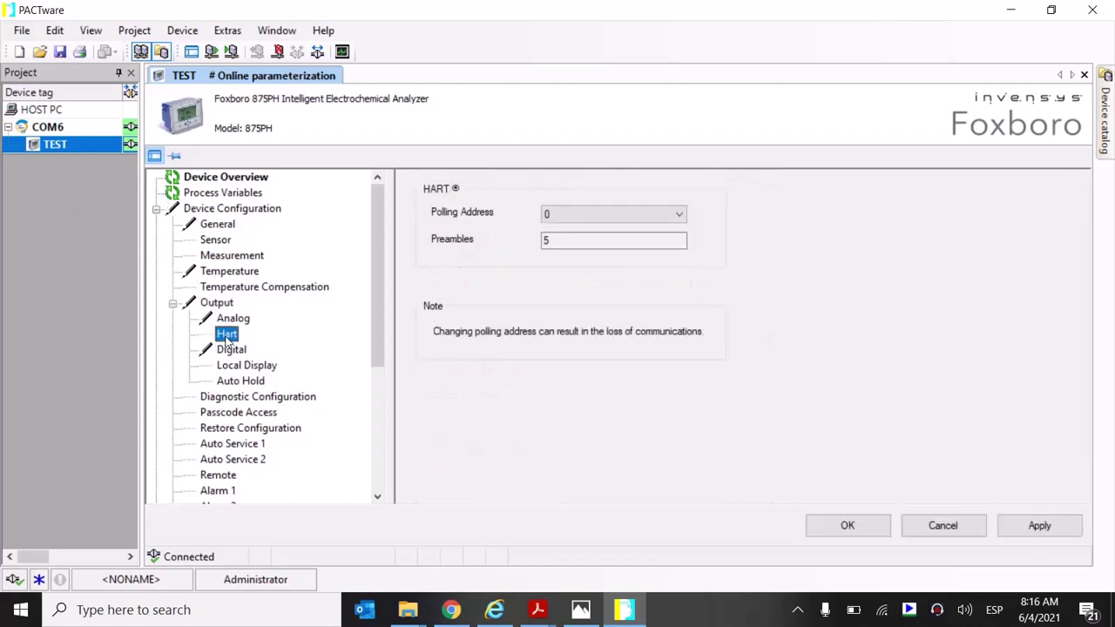
{"action": "left_click", "coordinate": [231, 351]}
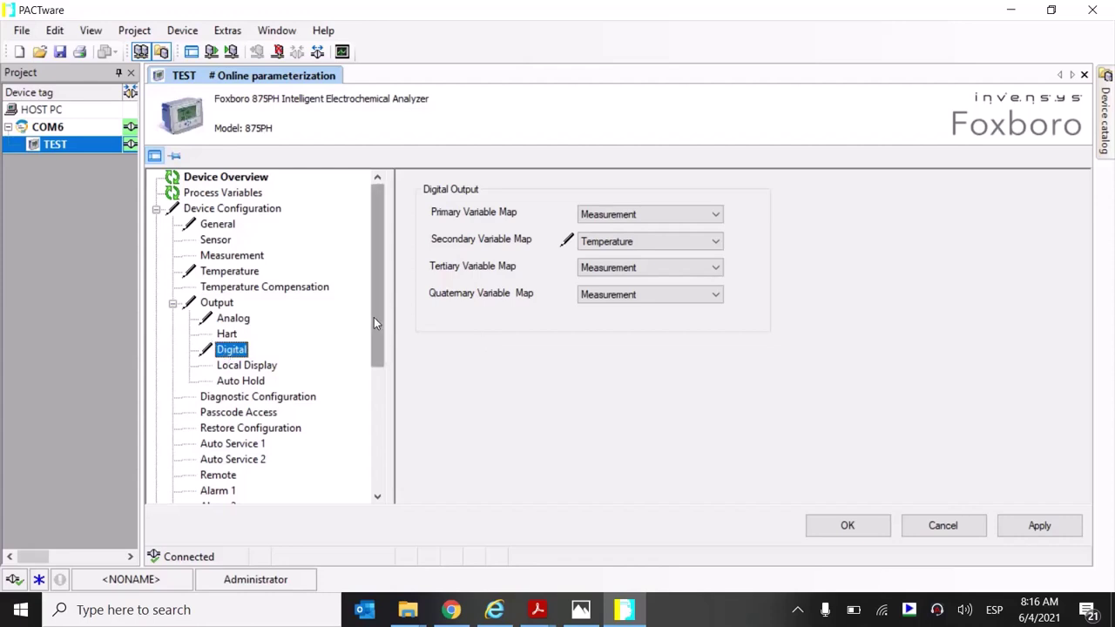
{"action": "left_click", "coordinate": [252, 367]}
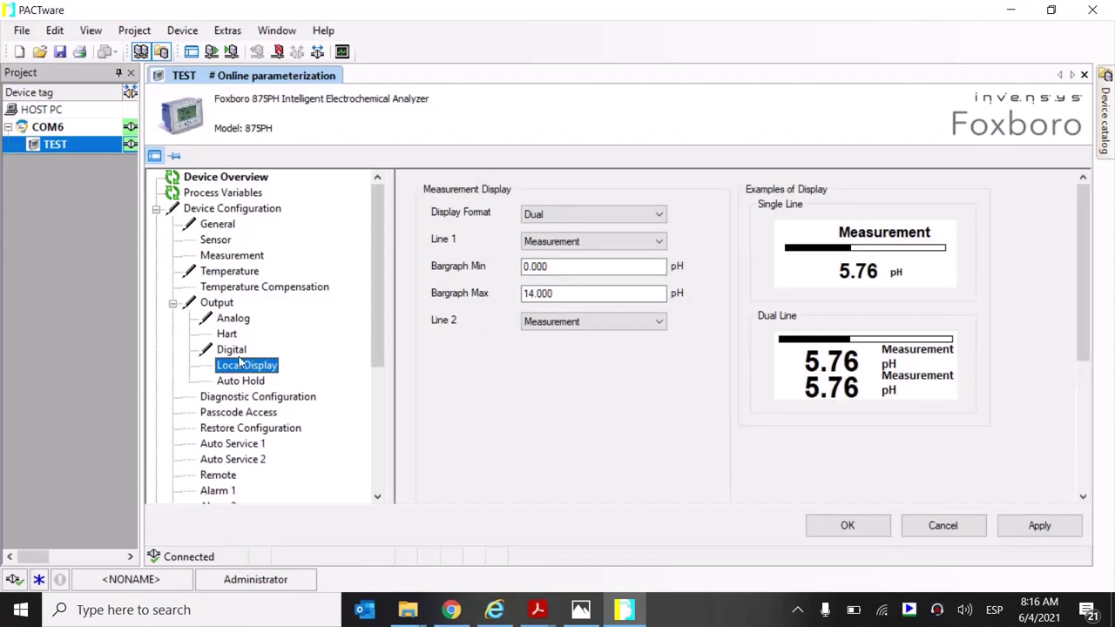
{"action": "left_click", "coordinate": [223, 211]}
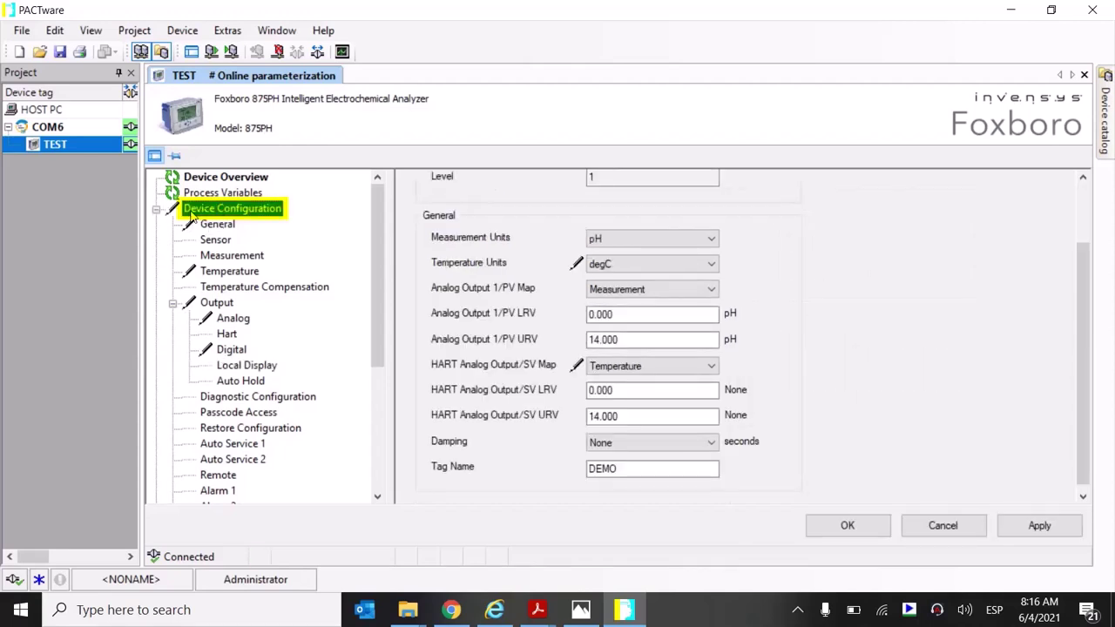
{"action": "left_click", "coordinate": [213, 305]}
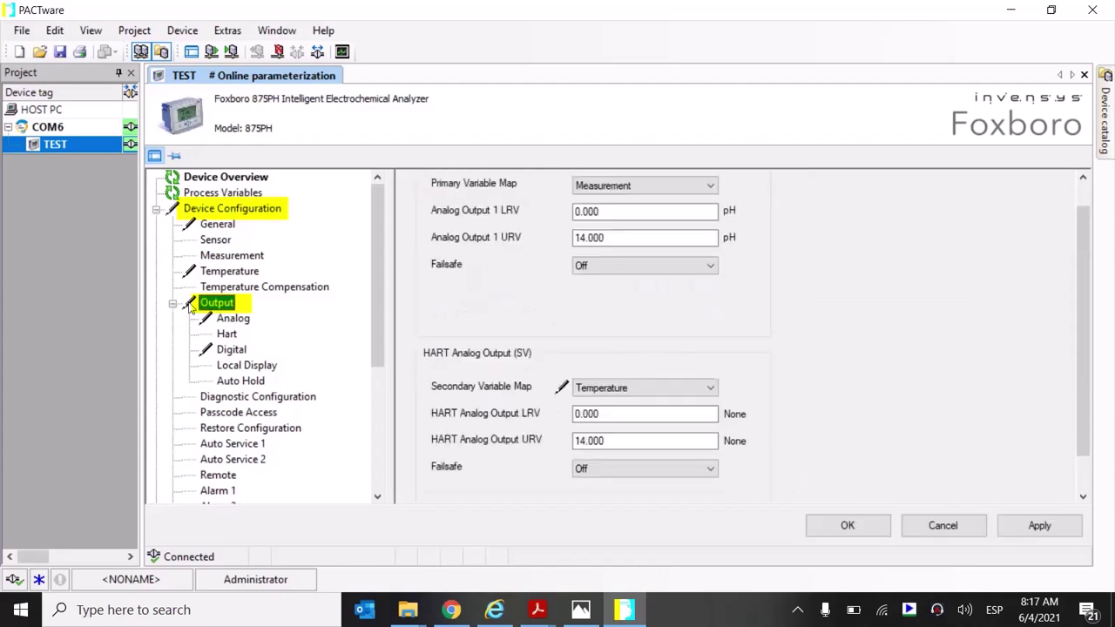
{"action": "left_click", "coordinate": [231, 366]}
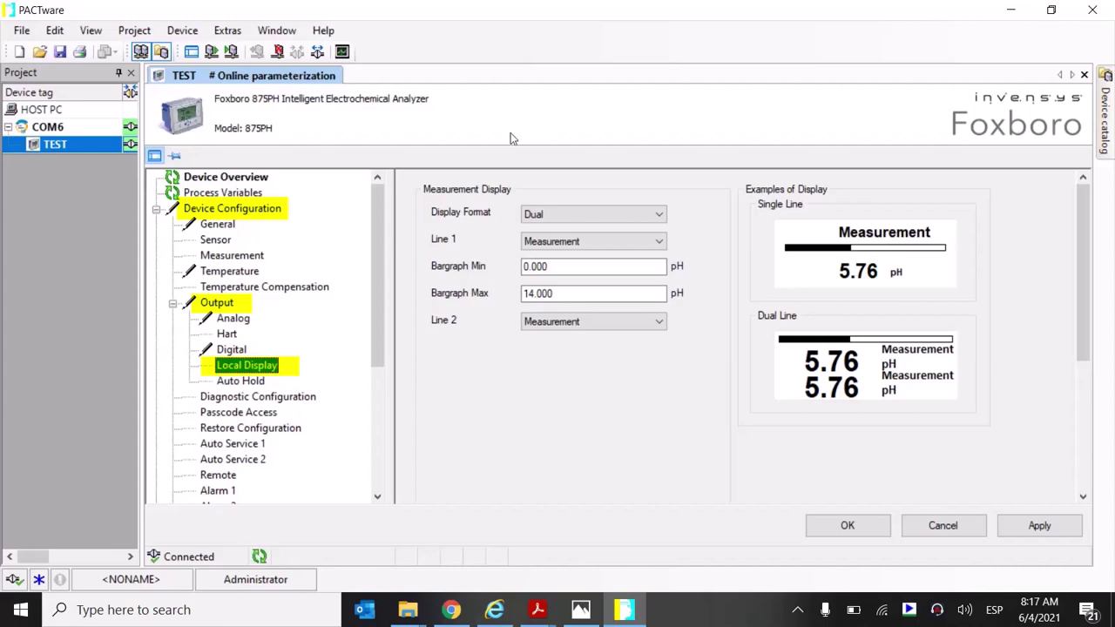
{"action": "left_click", "coordinate": [553, 213]}
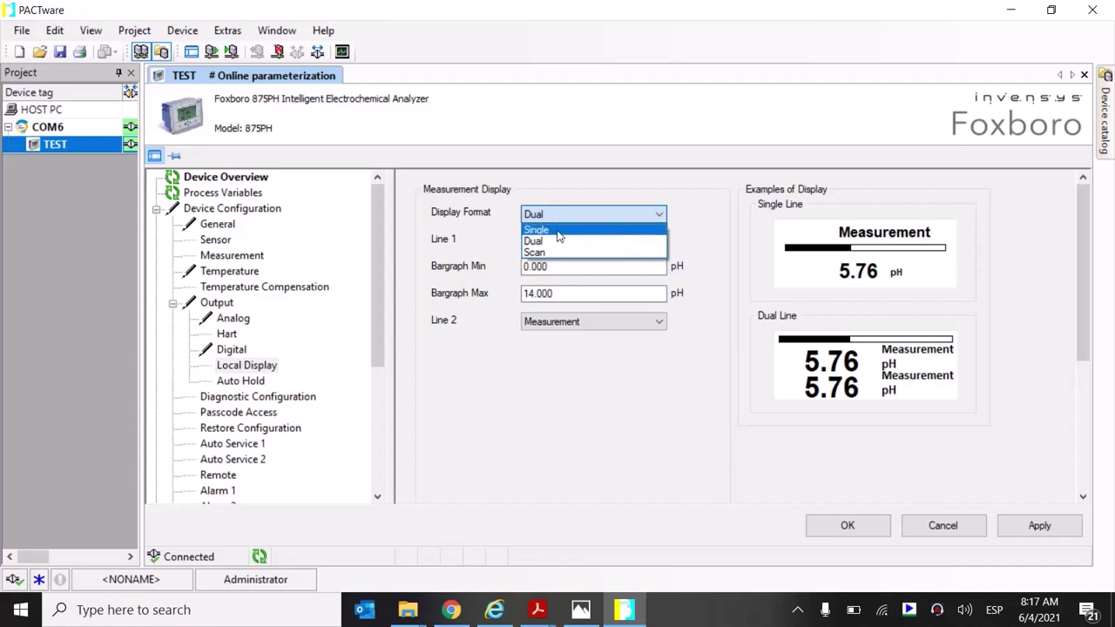
{"action": "left_click", "coordinate": [549, 230]}
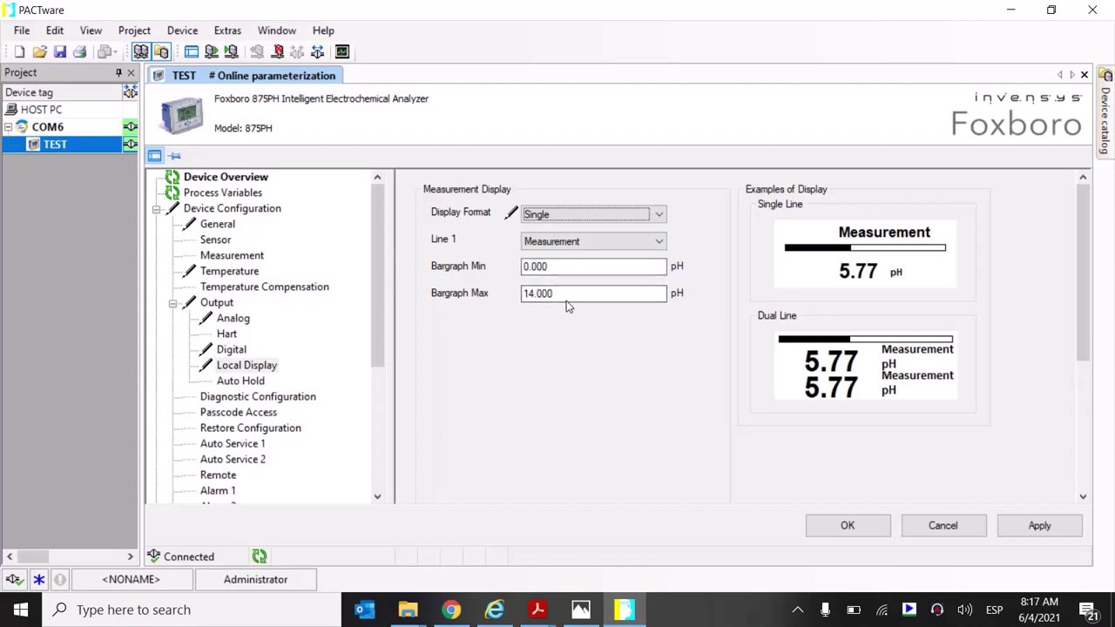
{"action": "double_click", "coordinate": [539, 293]}
{"action": "left_click", "coordinate": [558, 294]}
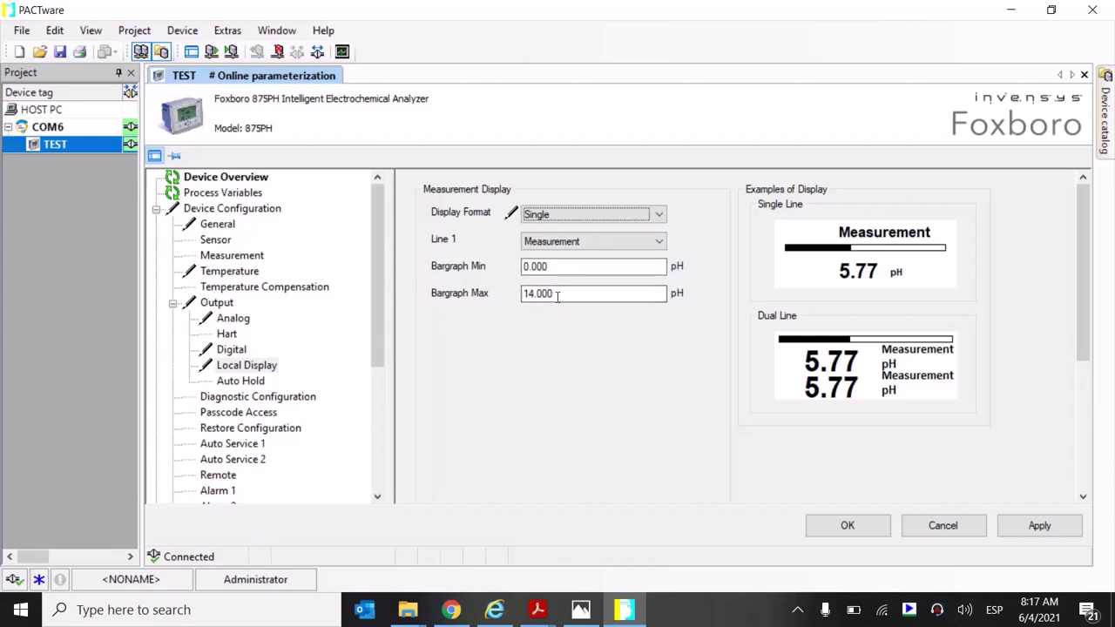
{"action": "left_click", "coordinate": [219, 228]}
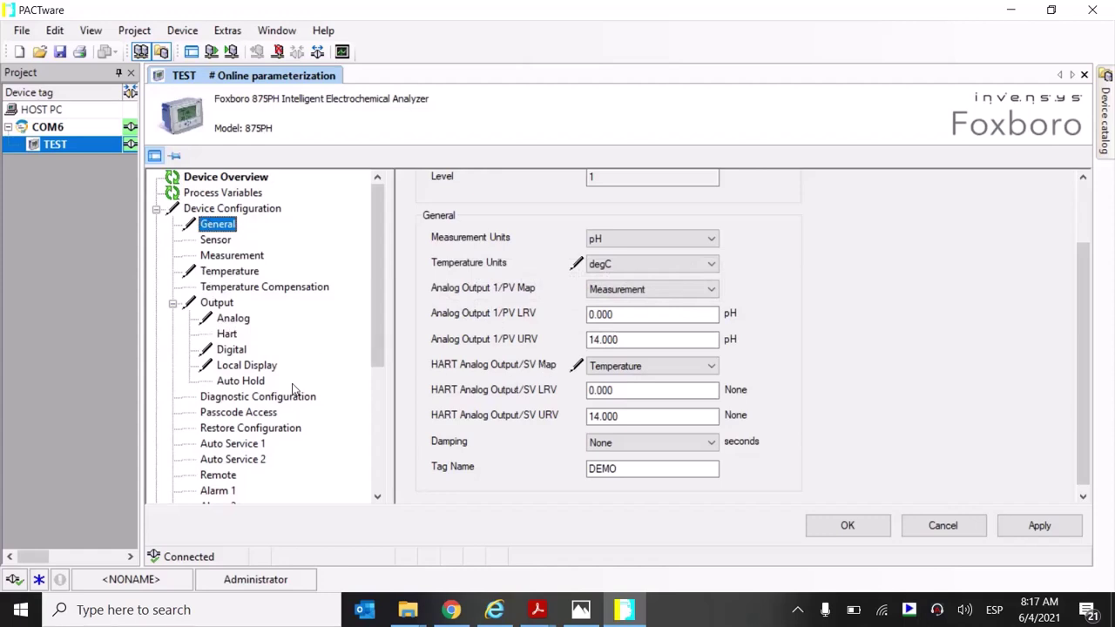
{"action": "left_click", "coordinate": [234, 366]}
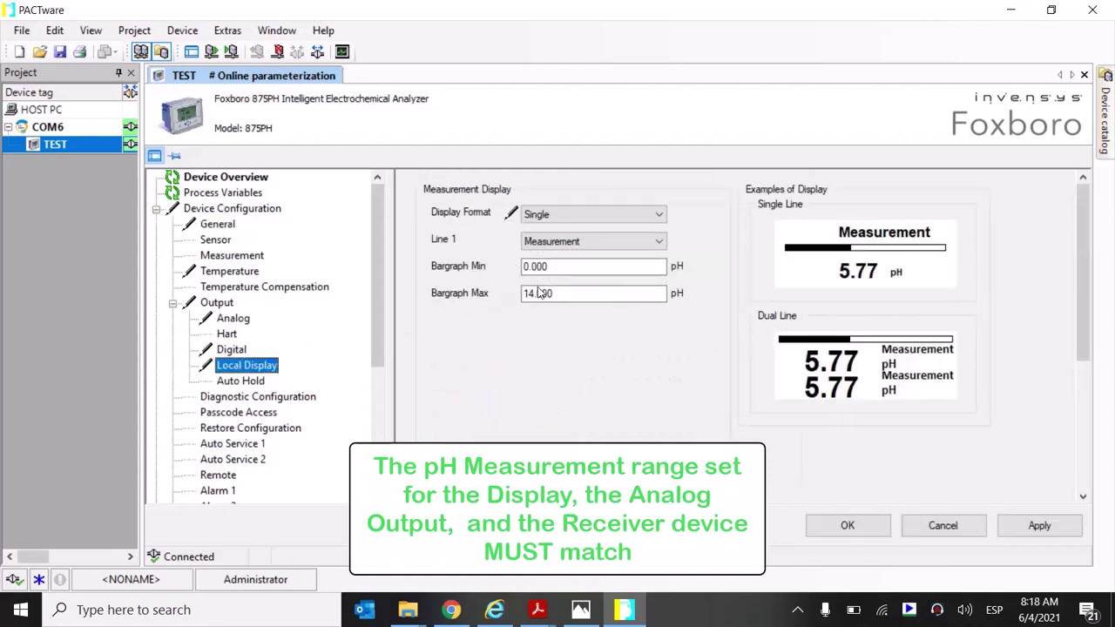
{"action": "left_click", "coordinate": [561, 216]}
{"action": "left_click", "coordinate": [559, 246]}
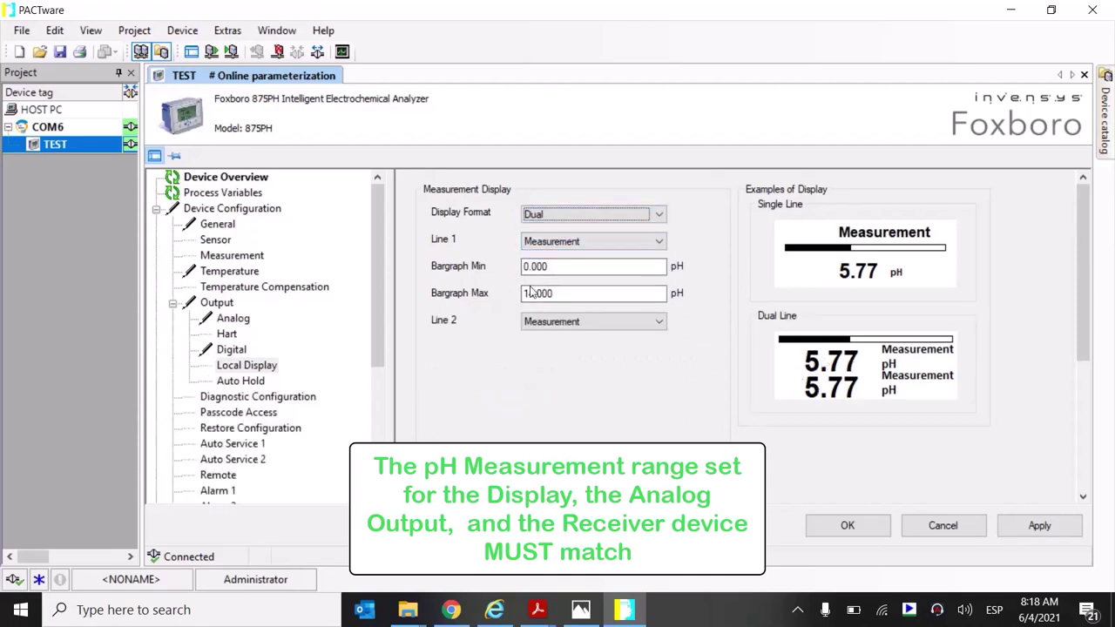
Set the local display's second line to show Temperature.
{"action": "left_click", "coordinate": [551, 323]}
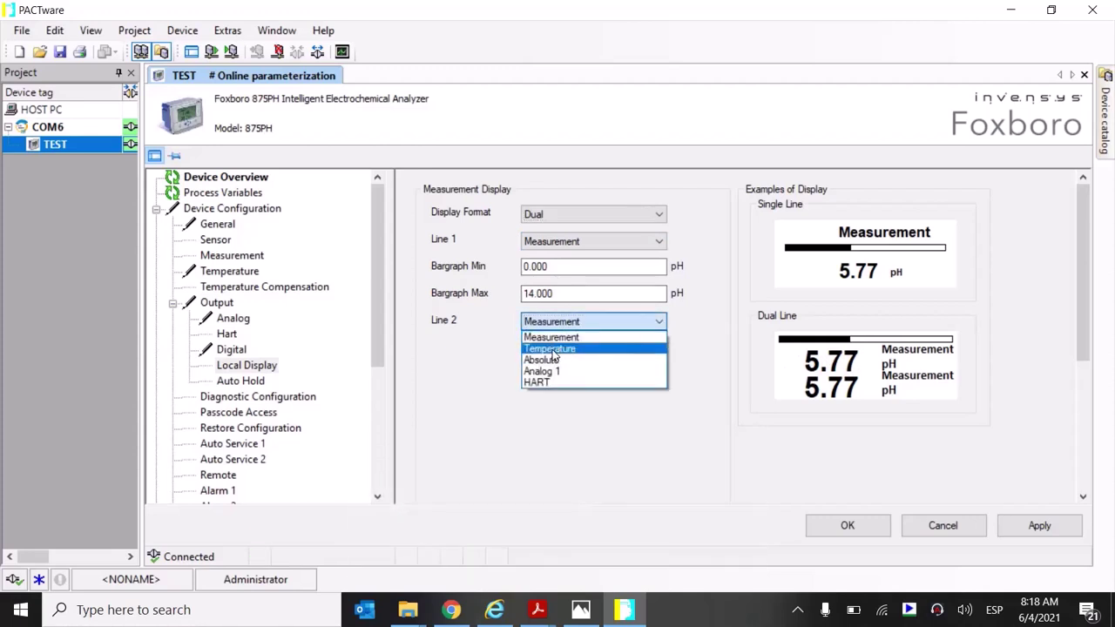
{"action": "left_click", "coordinate": [552, 350]}
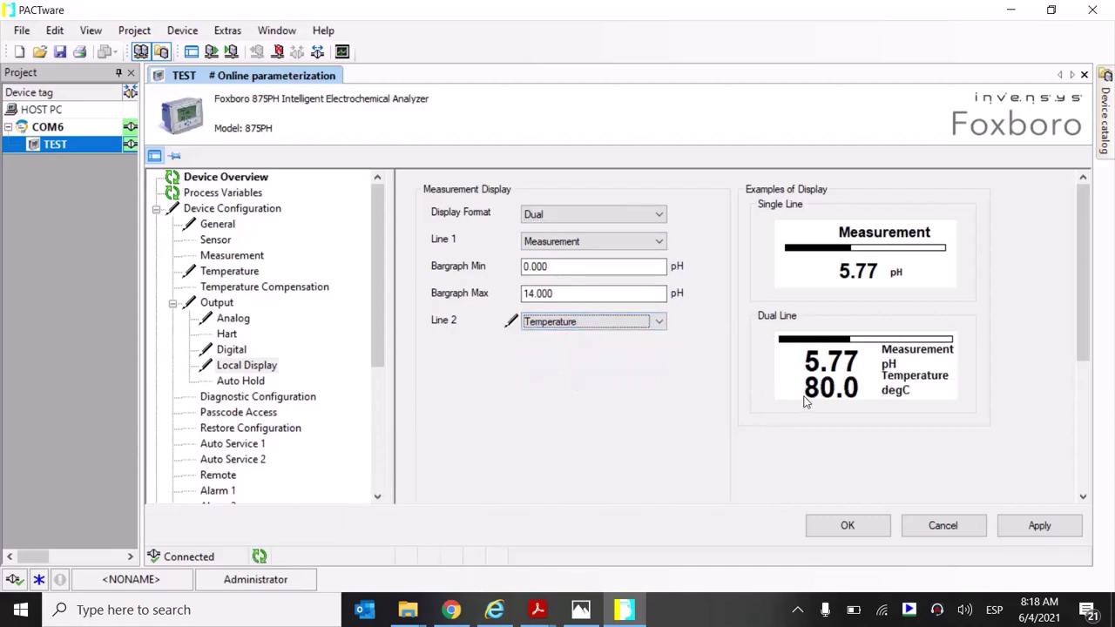
{"action": "left_click", "coordinate": [612, 326]}
{"action": "left_click", "coordinate": [612, 217]}
Switch the local display to Scan format with Measurement and Temperature at a 2-second scan time.
{"action": "left_click", "coordinate": [564, 254]}
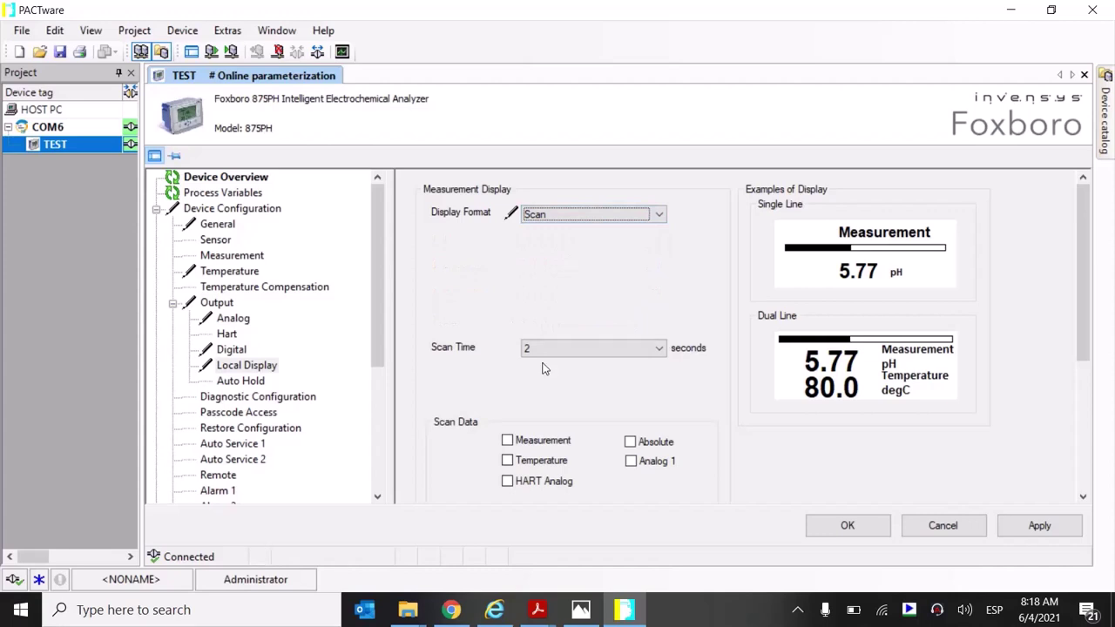
{"action": "left_click", "coordinate": [508, 442]}
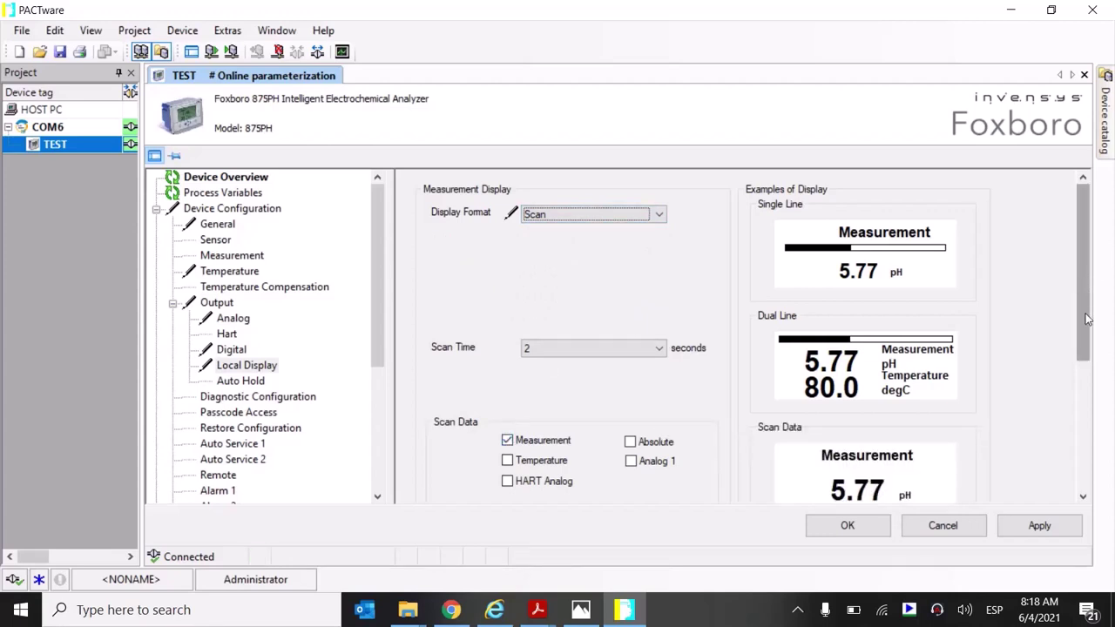
{"action": "left_click_drag", "start_coordinate": [1087, 283], "coordinate": [1087, 338]}
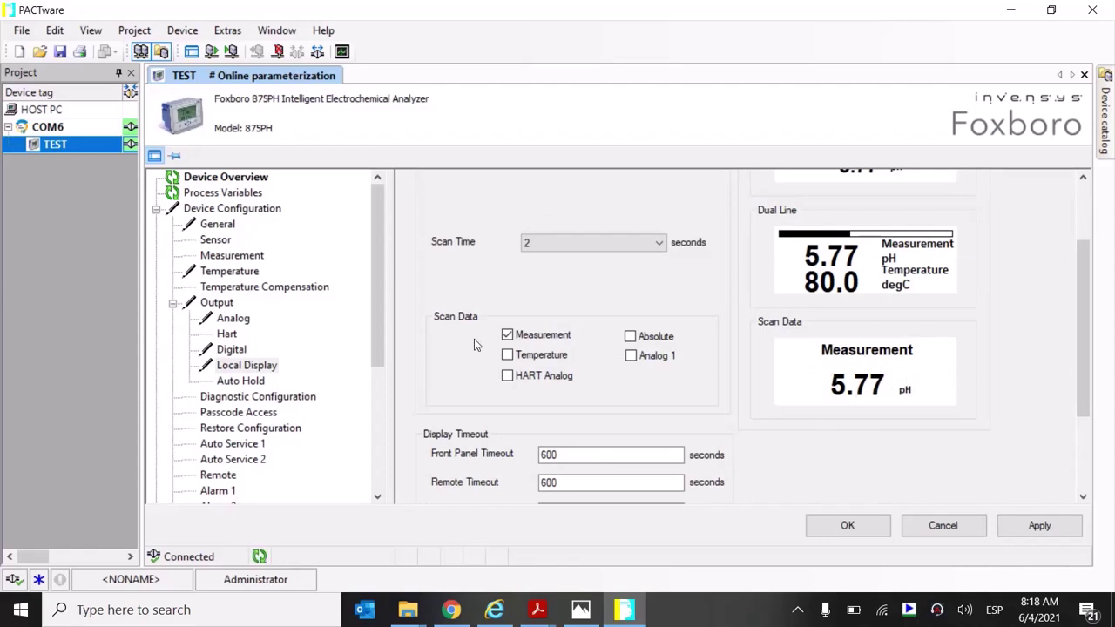
{"action": "left_click", "coordinate": [508, 355]}
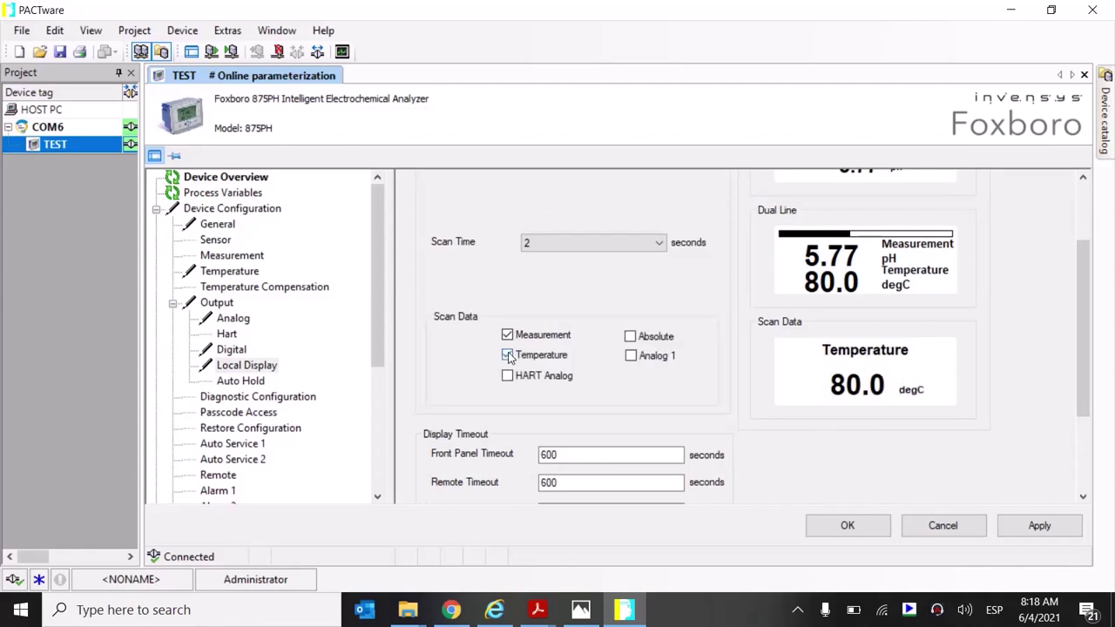
{"action": "left_click", "coordinate": [653, 245]}
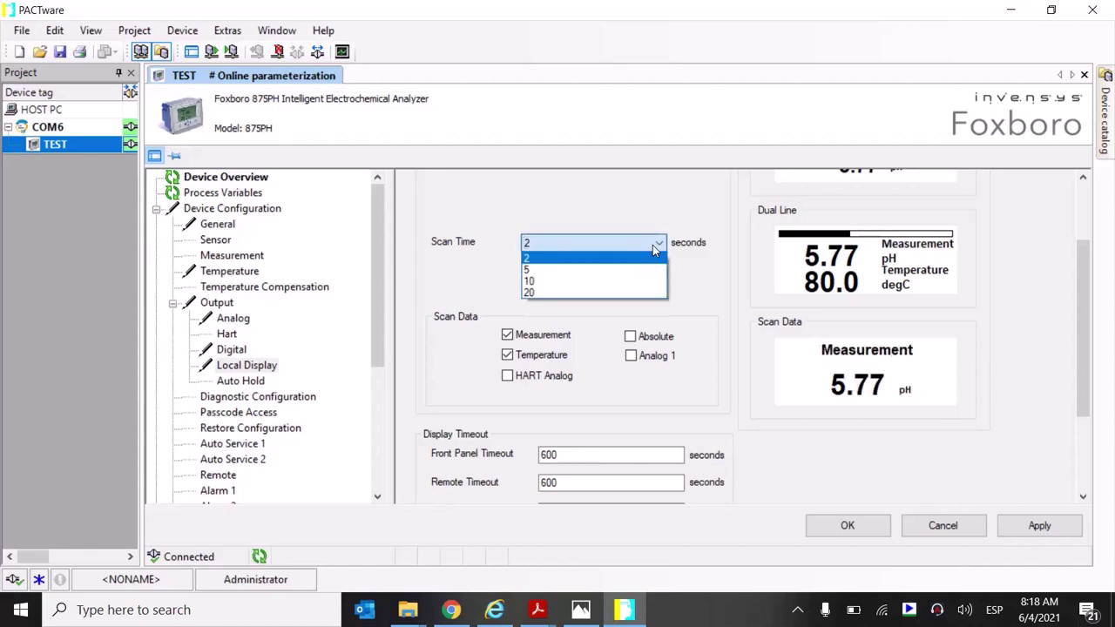
{"action": "left_click", "coordinate": [540, 264]}
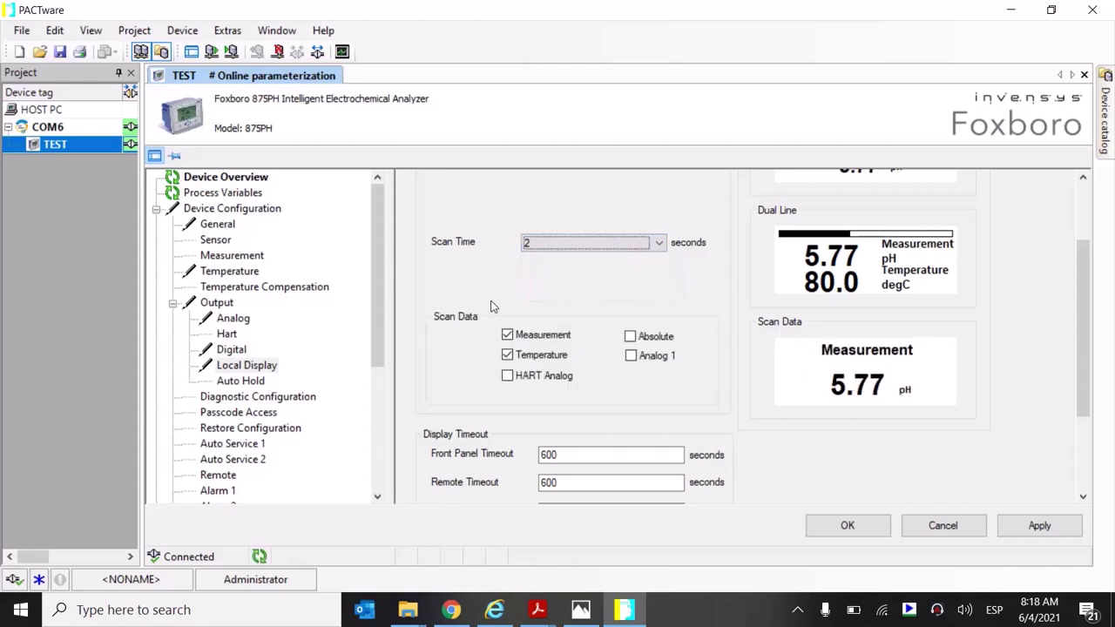
Add HART Analog, Absolute and Analog 1 readings to the scan data.
{"action": "left_click", "coordinate": [507, 377]}
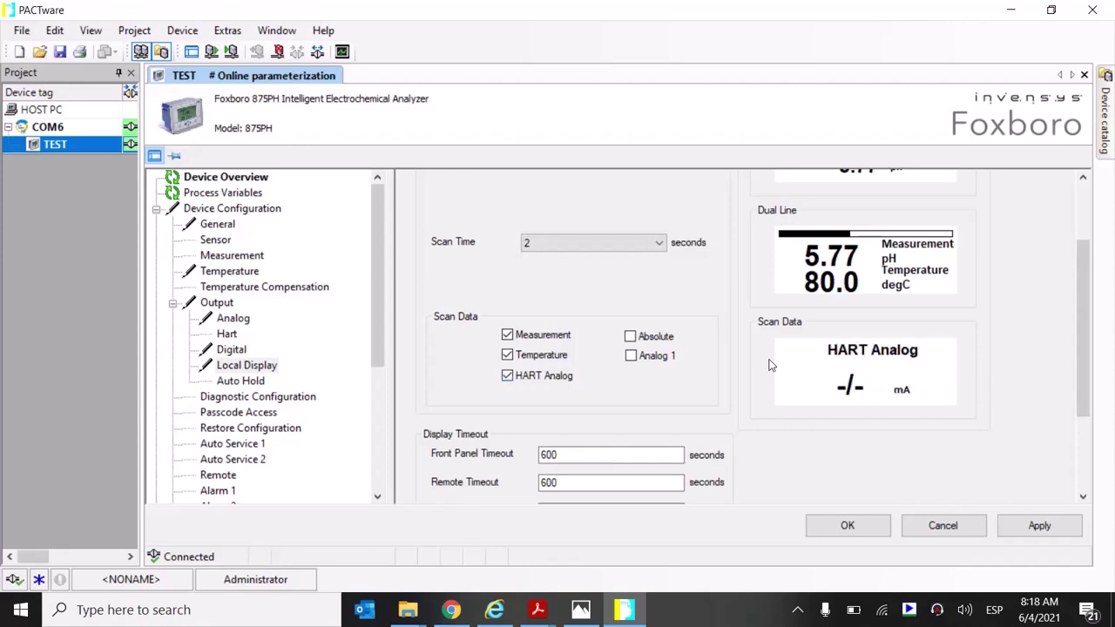
{"action": "left_click", "coordinate": [631, 338]}
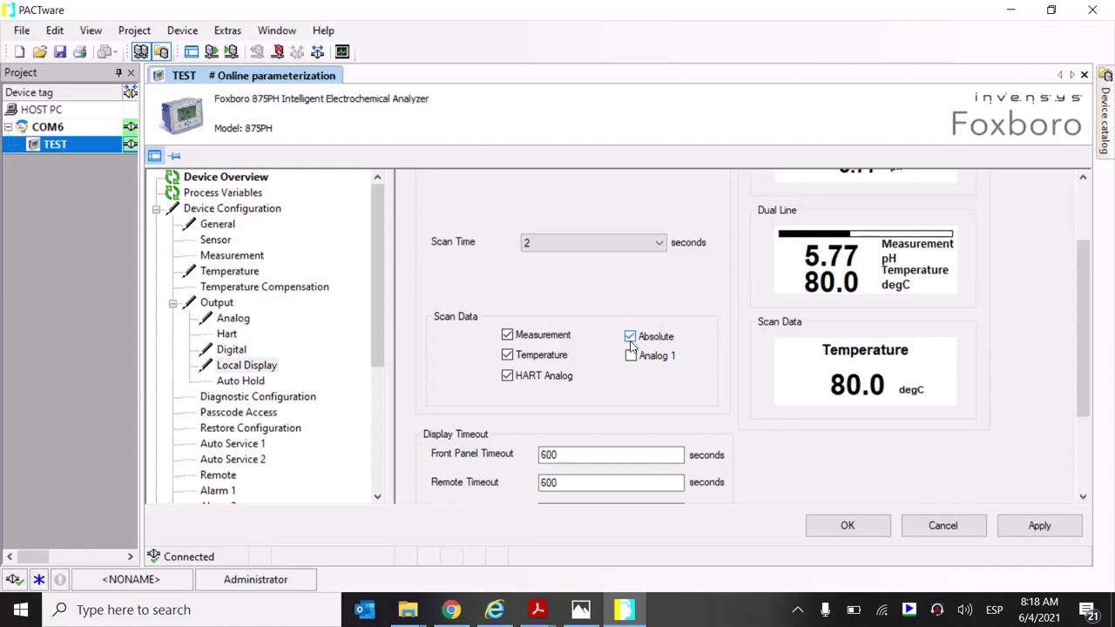
{"action": "left_click", "coordinate": [631, 357]}
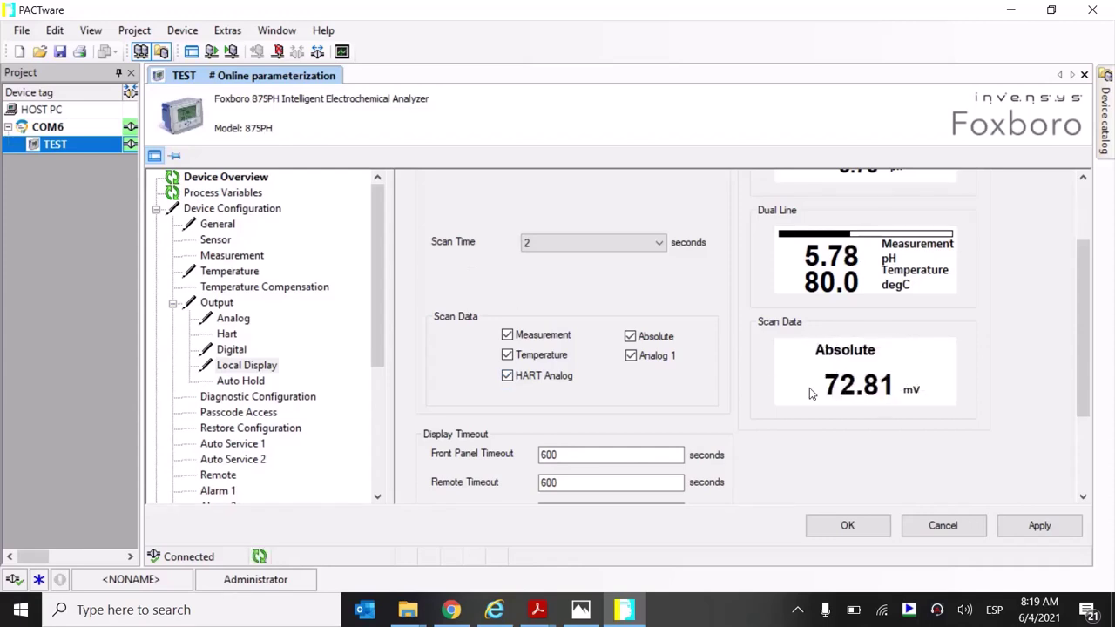
Set the local display format back to Dual and apply it to the analyzer.
{"action": "left_click_drag", "start_coordinate": [1080, 363], "coordinate": [1080, 317]}
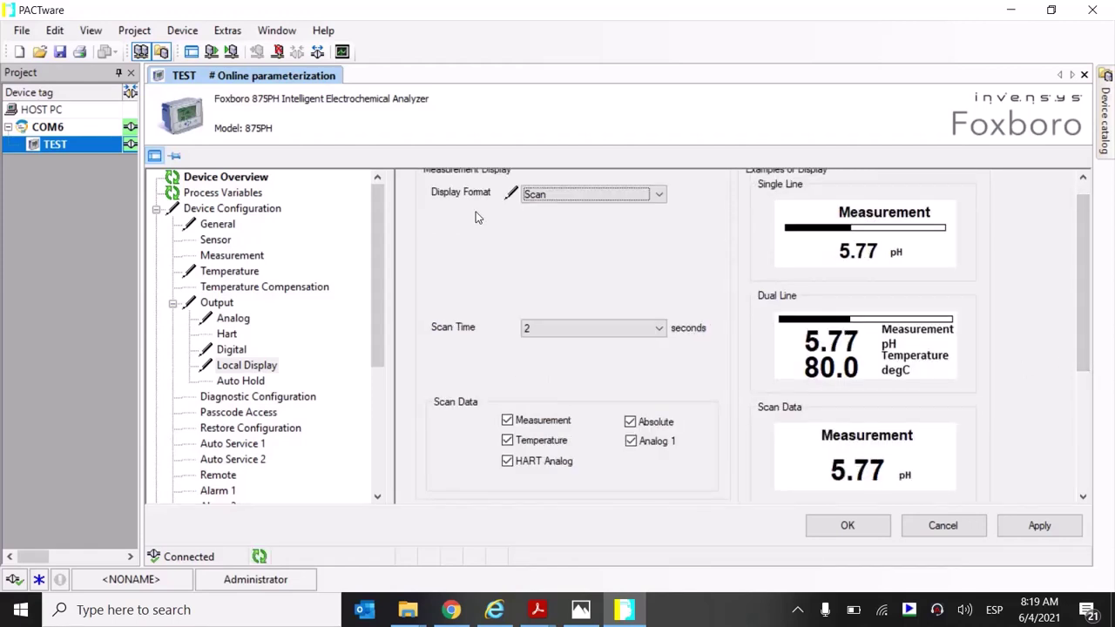
{"action": "left_click", "coordinate": [653, 201]}
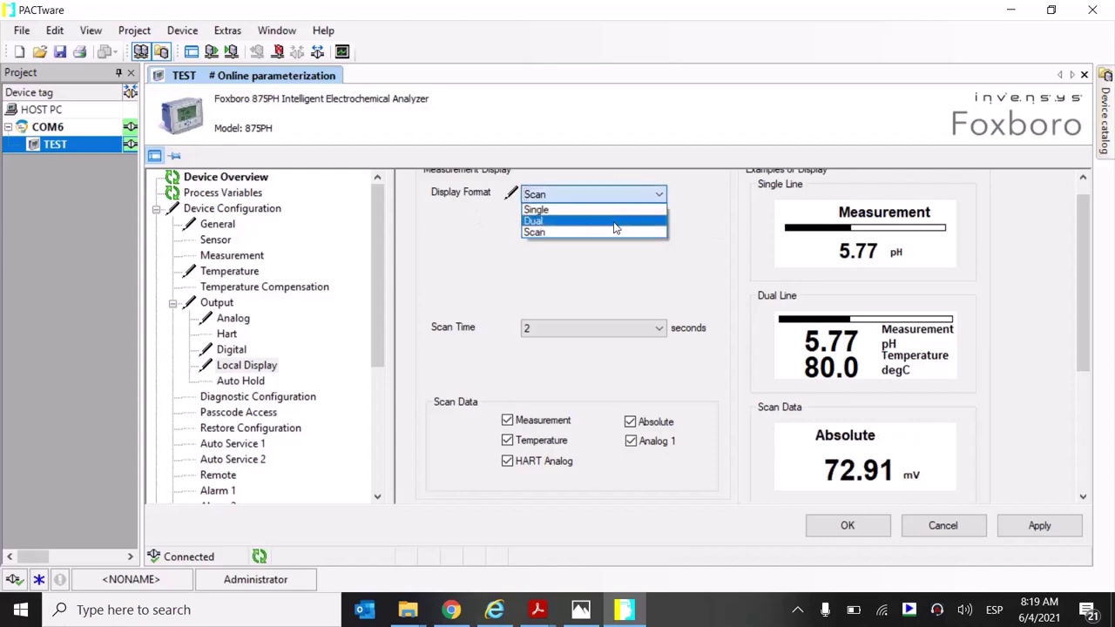
{"action": "left_click", "coordinate": [614, 224]}
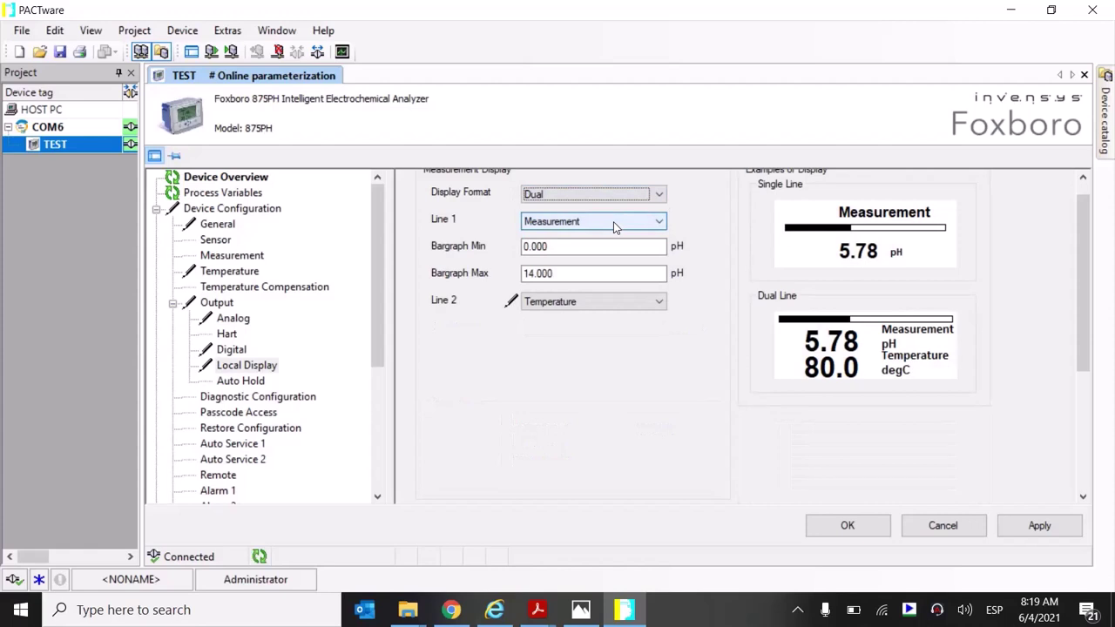
{"action": "left_click", "coordinate": [1029, 528]}
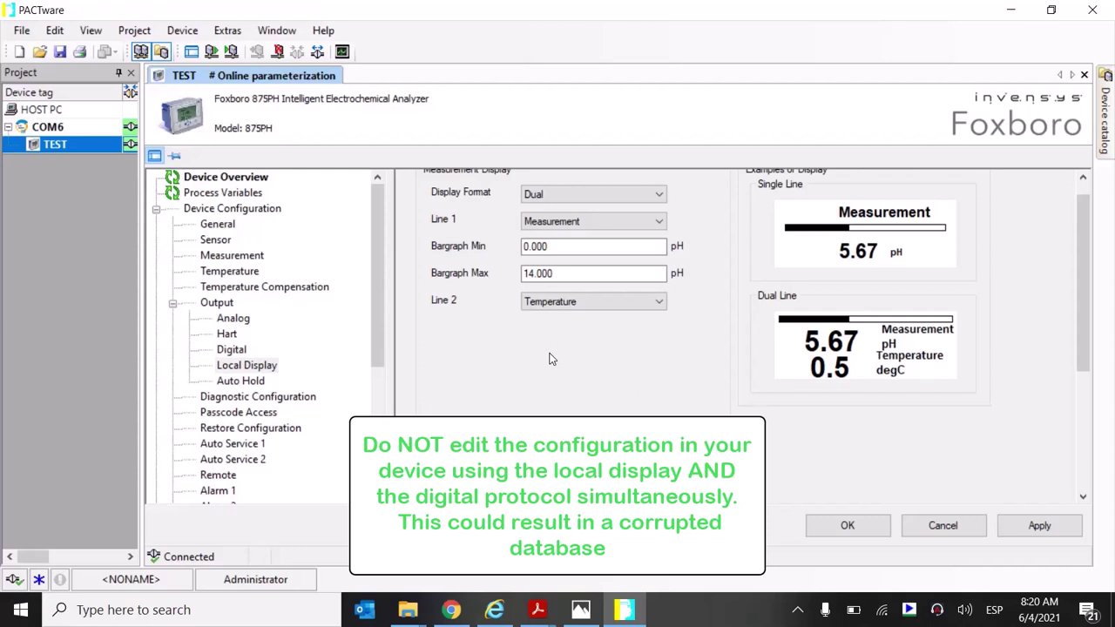
View the live process variables and review the temperature settings.
{"action": "left_click", "coordinate": [380, 258]}
{"action": "left_click", "coordinate": [196, 193]}
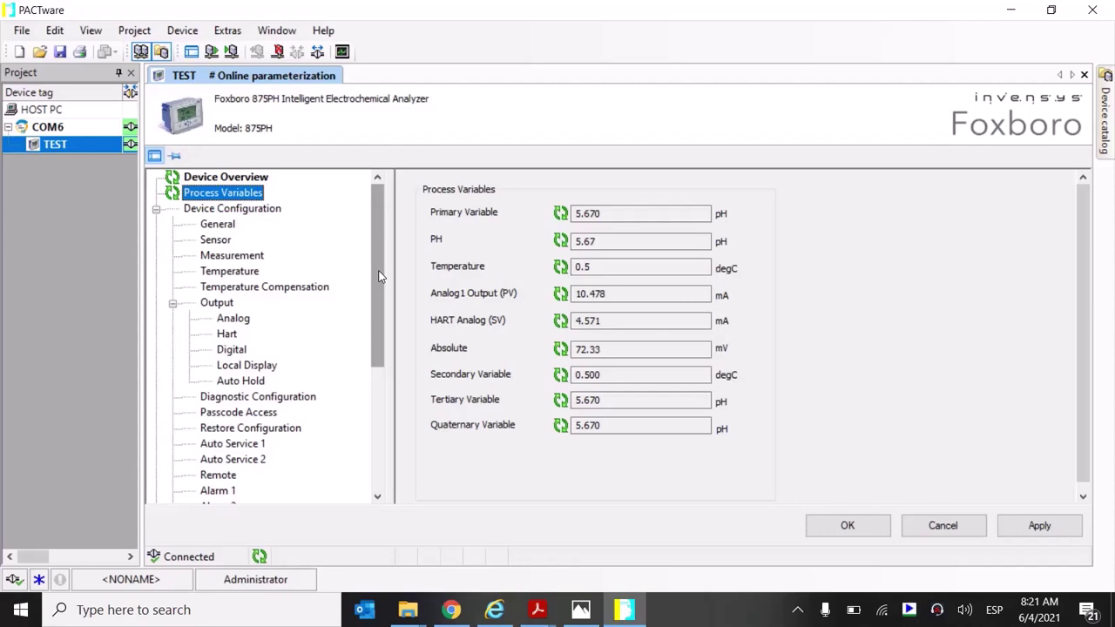
{"action": "left_click", "coordinate": [228, 272]}
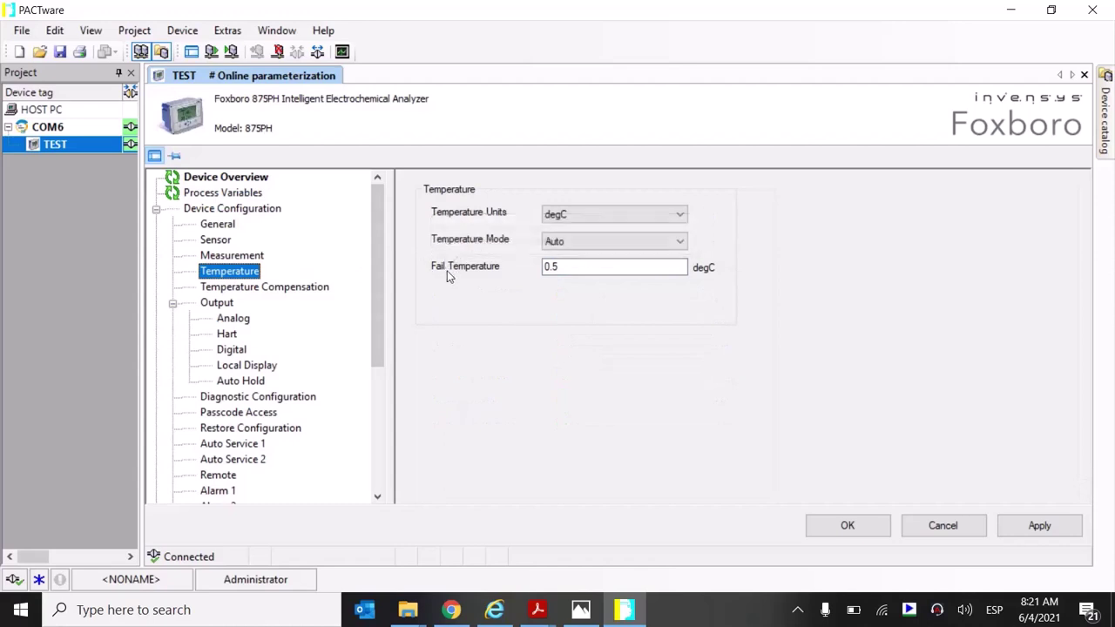
{"action": "mouse_move", "coordinate": [464, 266]}
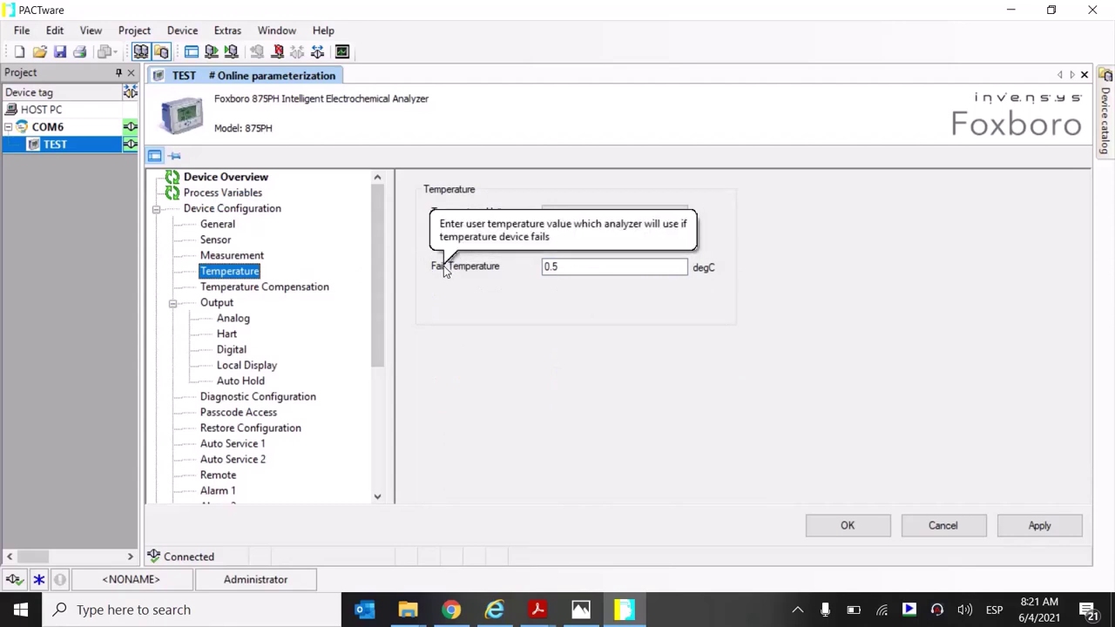
{"action": "left_click", "coordinate": [220, 193]}
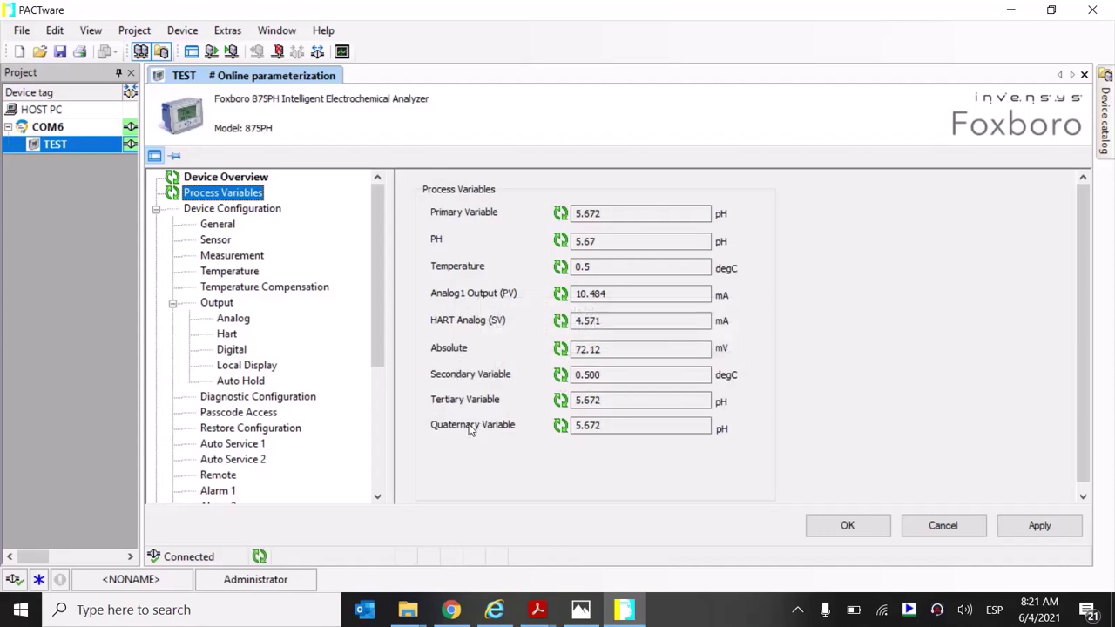
Check the digital output variable mapping, then return to the live process variable readings.
{"action": "left_click", "coordinate": [233, 352]}
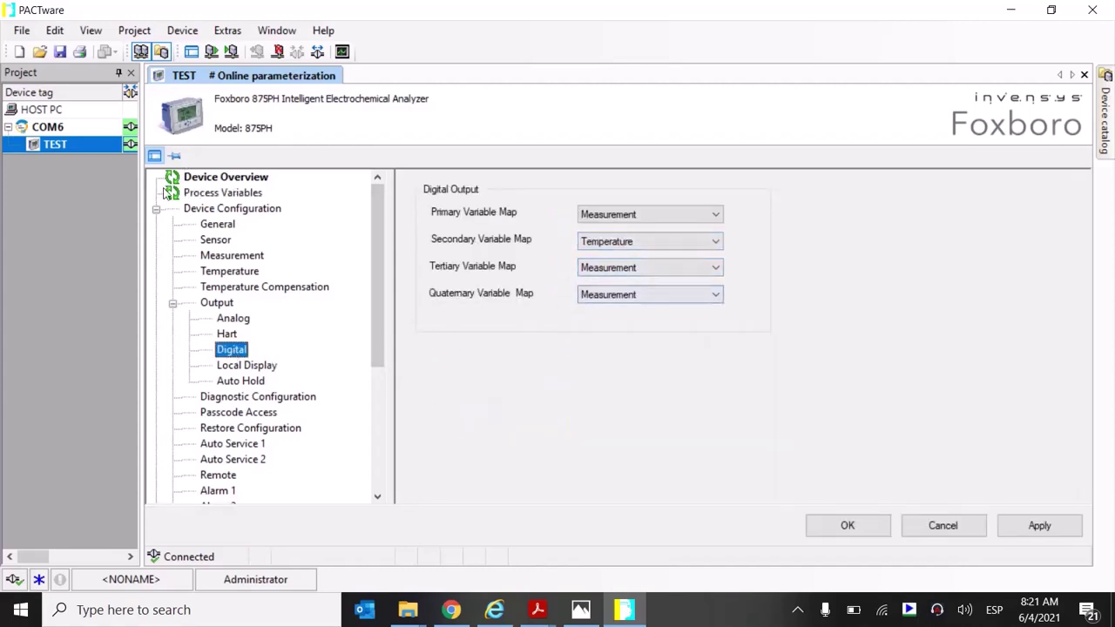
{"action": "left_click", "coordinate": [194, 197]}
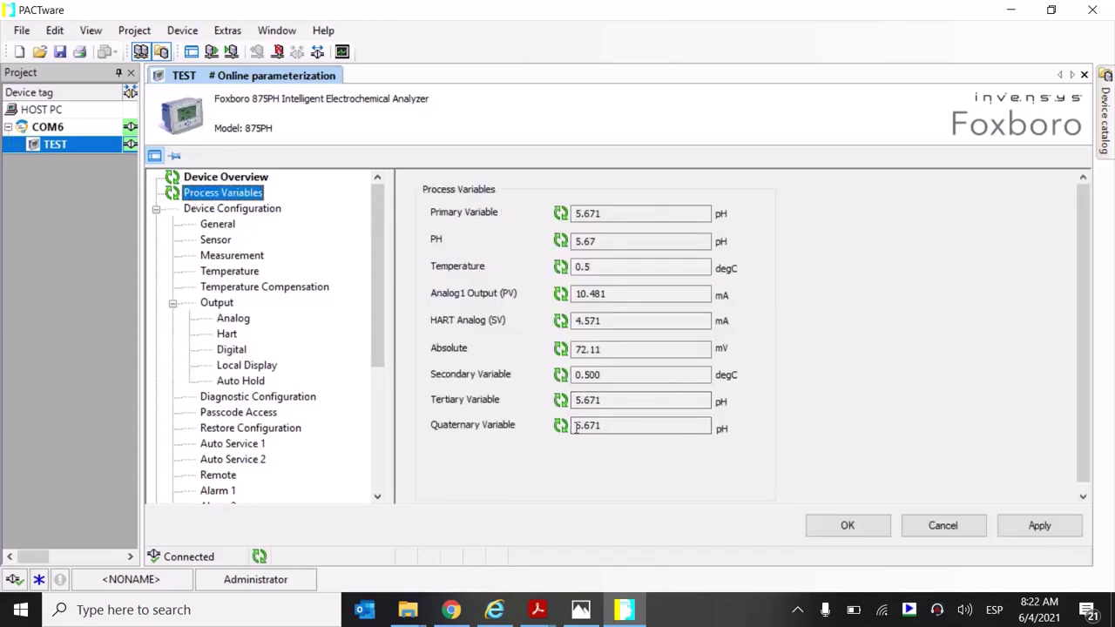
{"action": "left_click_drag", "start_coordinate": [375, 295], "coordinate": [386, 385]}
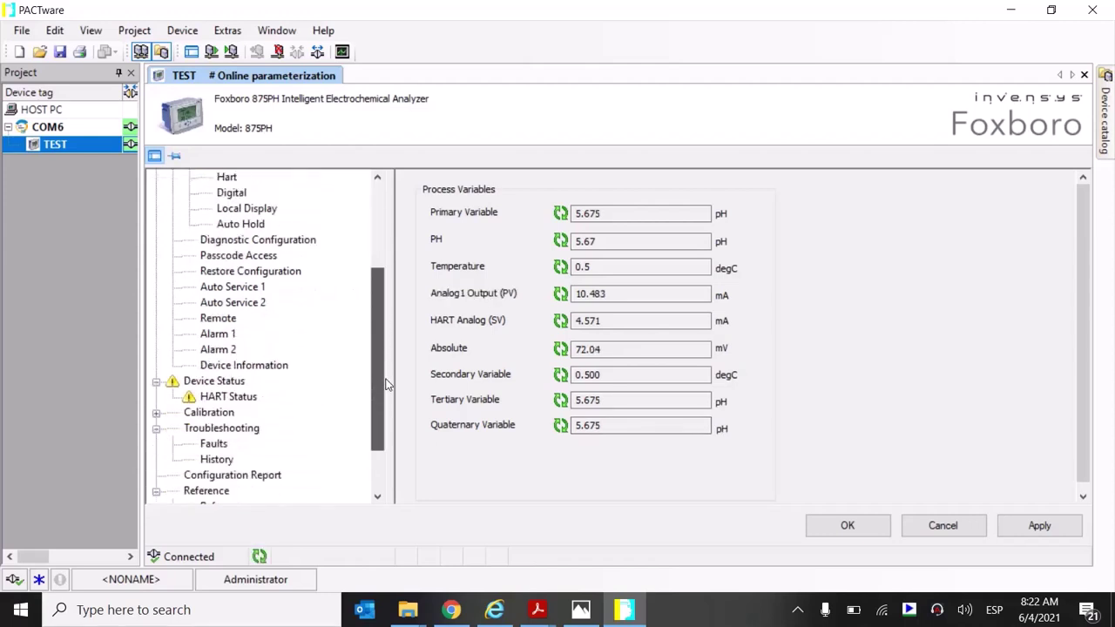
{"action": "left_click_drag", "start_coordinate": [388, 386], "coordinate": [387, 385]}
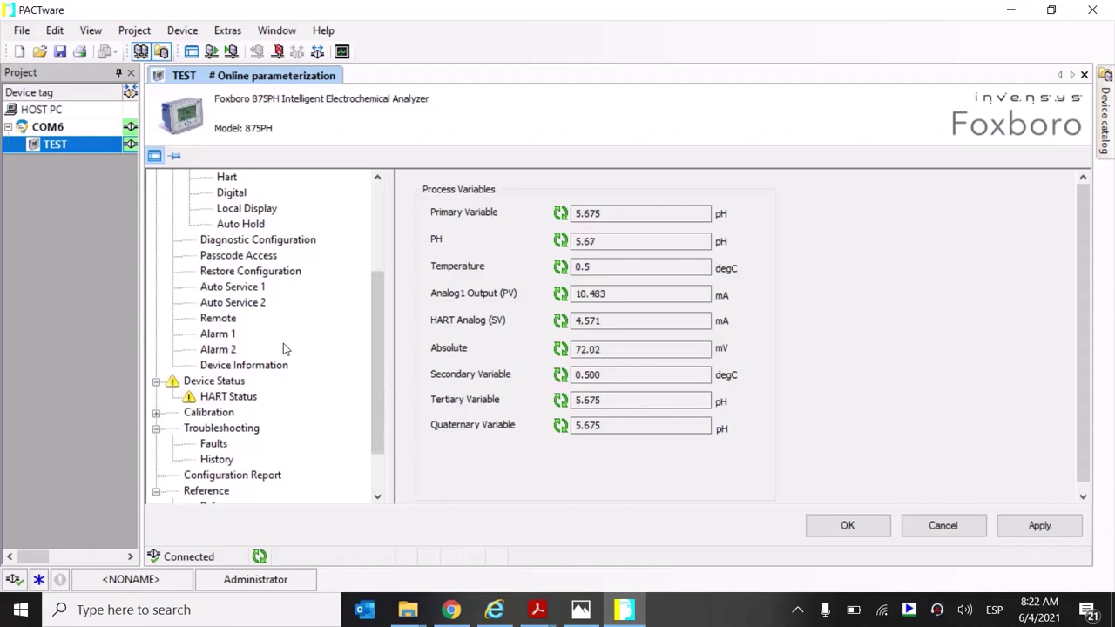
Reset the Configuration Changed flag under HART Status and go to Diagnostic Configuration.
{"action": "left_click", "coordinate": [233, 398]}
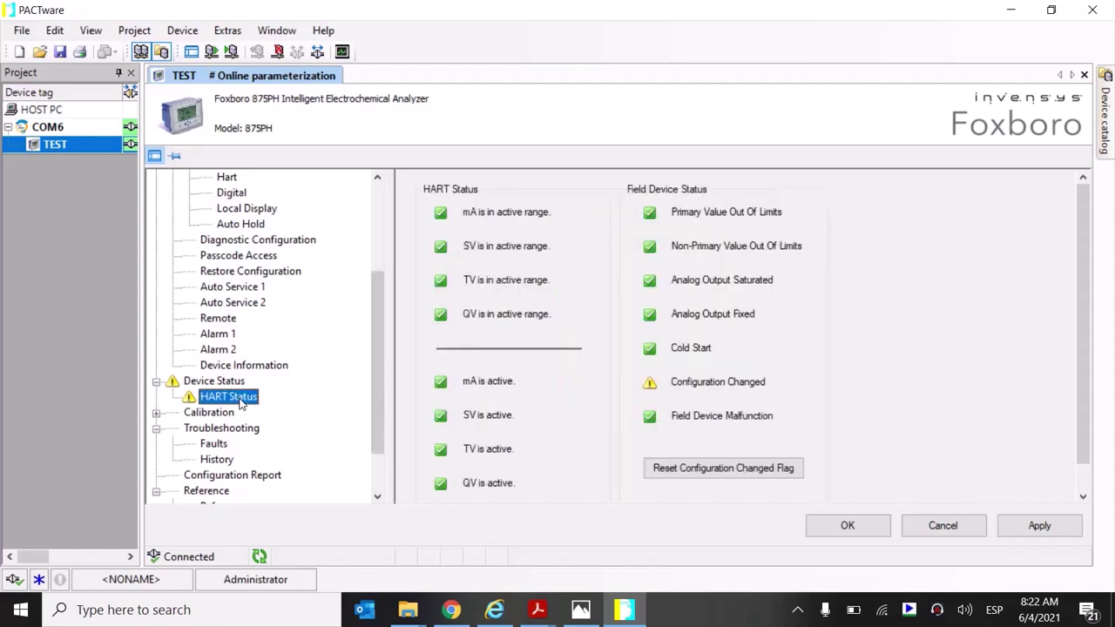
{"action": "left_click", "coordinate": [658, 474]}
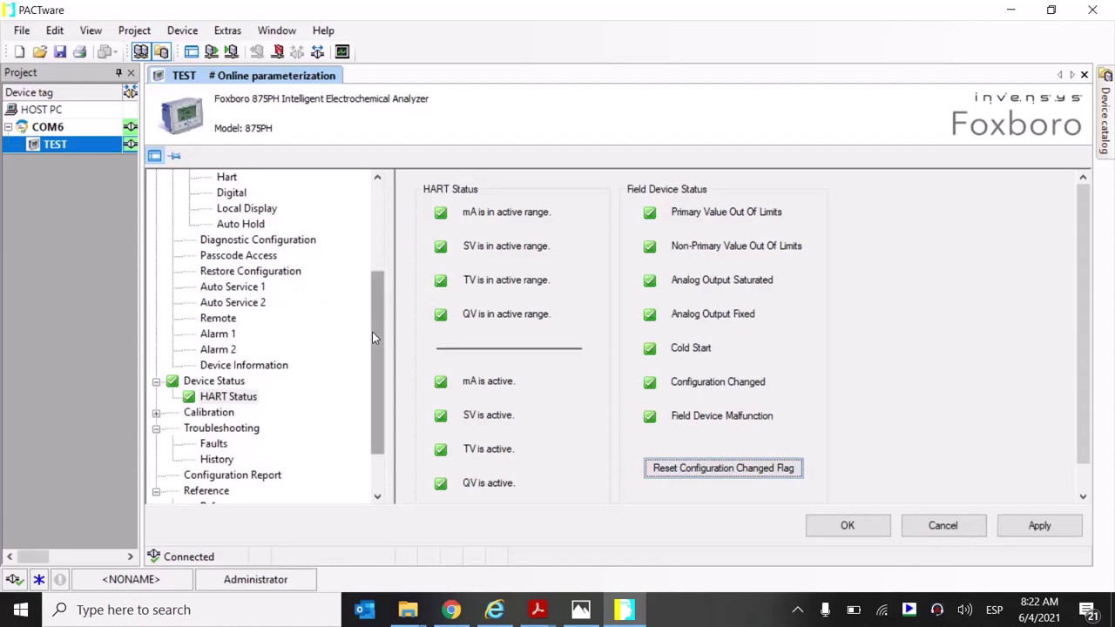
{"action": "left_click_drag", "start_coordinate": [372, 332], "coordinate": [330, 255]}
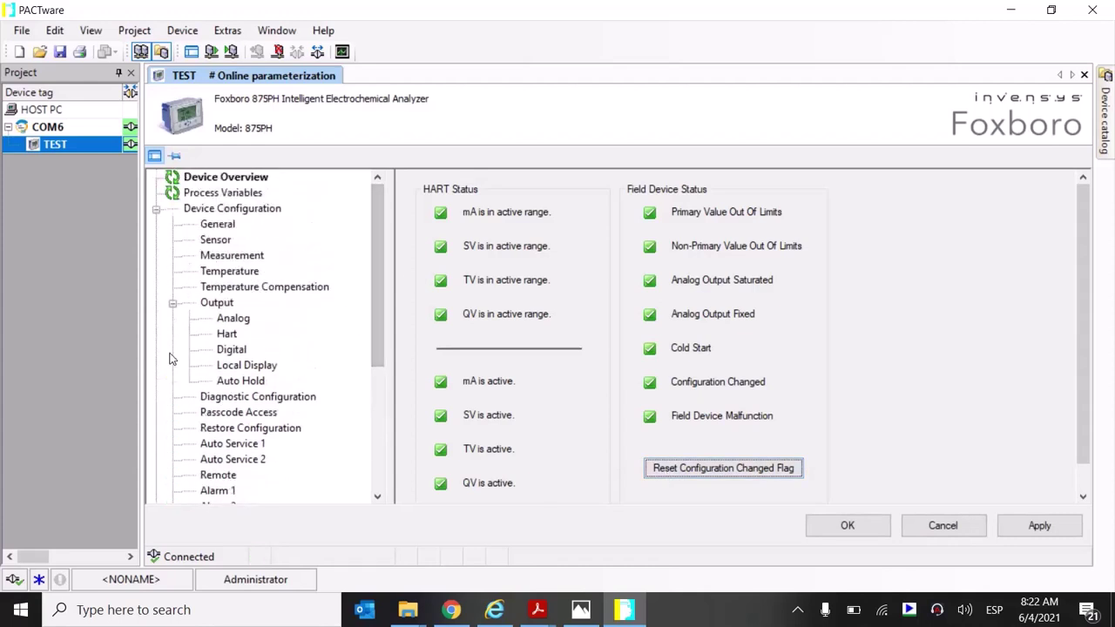
{"action": "left_click", "coordinate": [231, 399]}
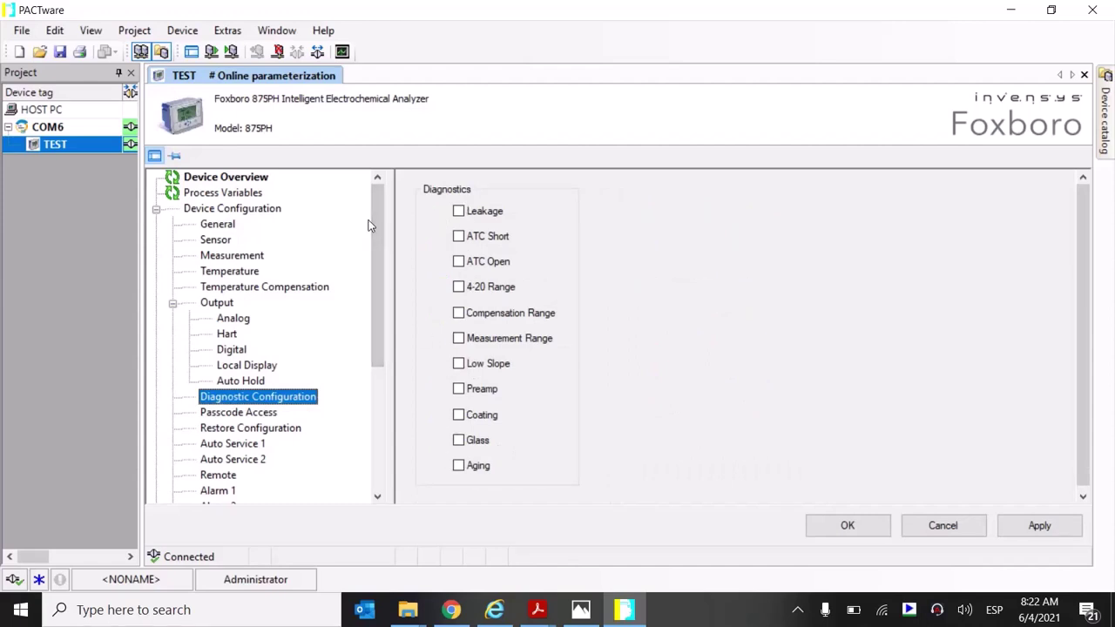
Enable the ATC Open diagnostic and apply it to the analyzer.
{"action": "left_click", "coordinate": [459, 263]}
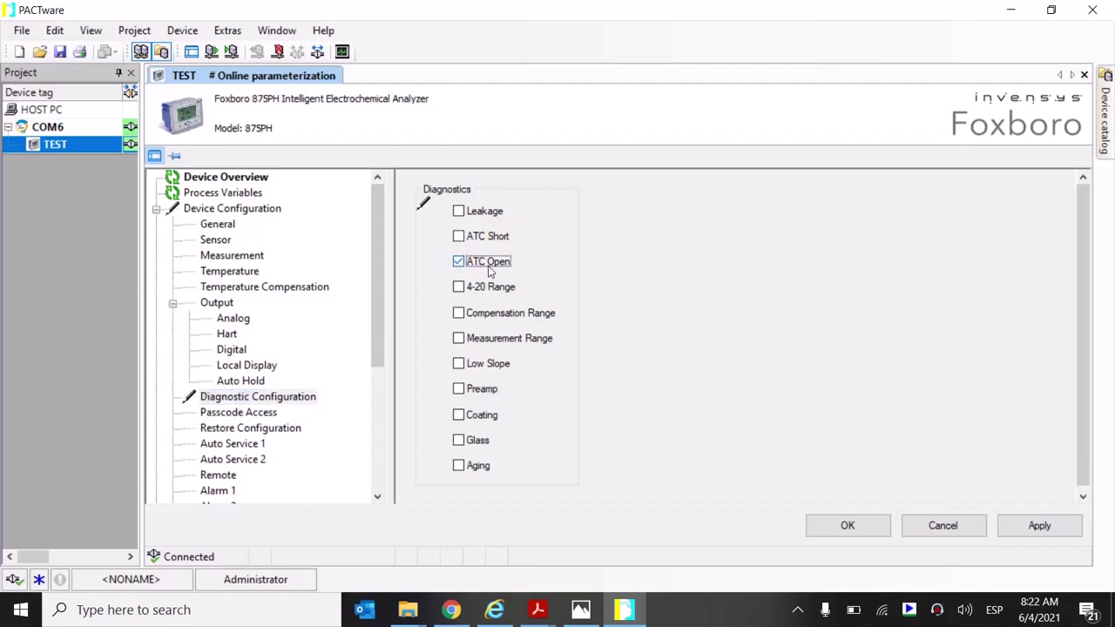
{"action": "left_click", "coordinate": [1034, 529]}
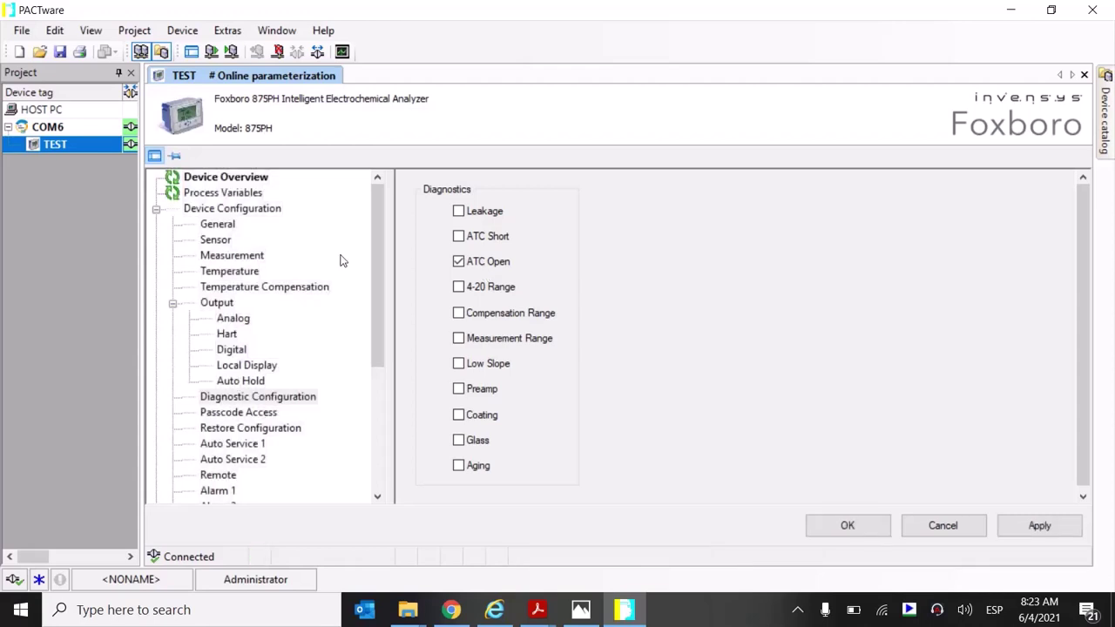
{"action": "left_click_drag", "start_coordinate": [376, 293], "coordinate": [379, 406]}
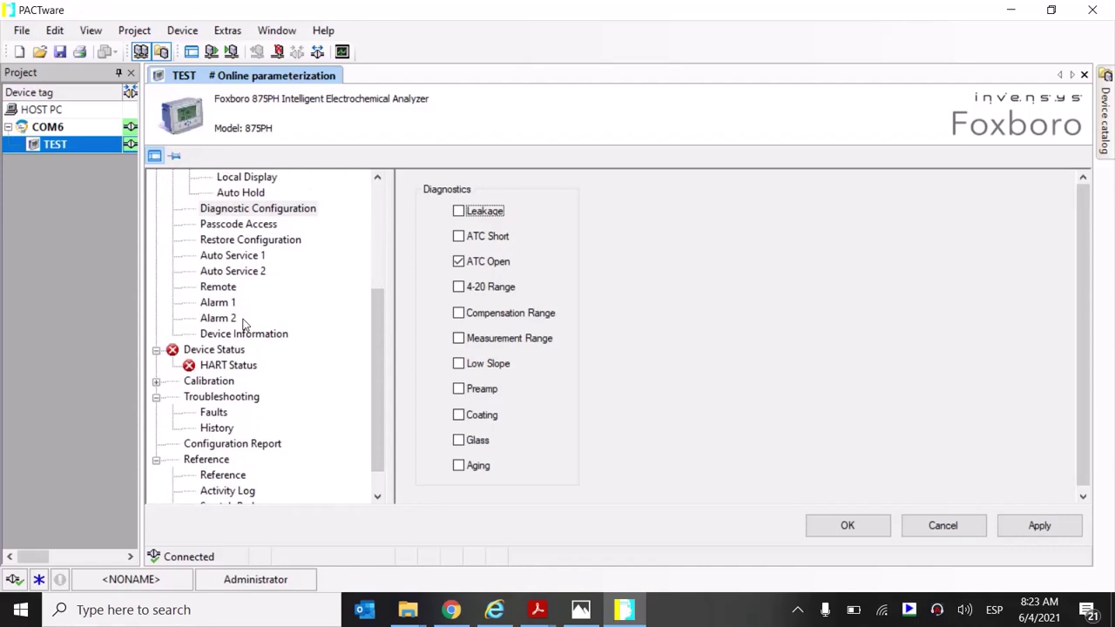
Reset the Configuration Changed flag on the HART Status page again.
{"action": "left_click", "coordinate": [222, 365]}
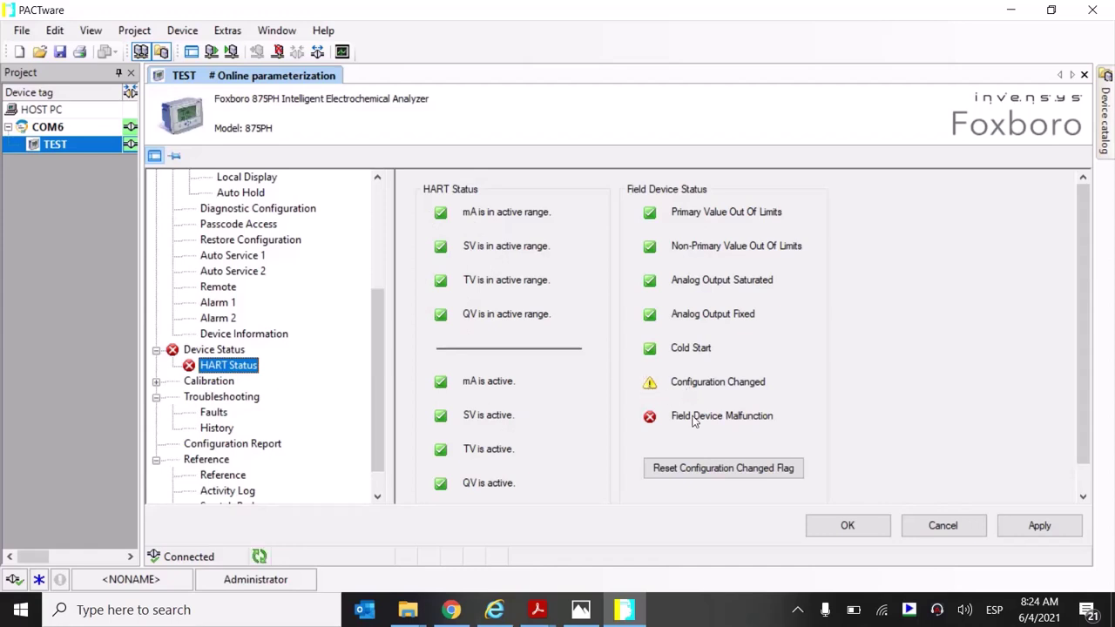
{"action": "left_click", "coordinate": [706, 470]}
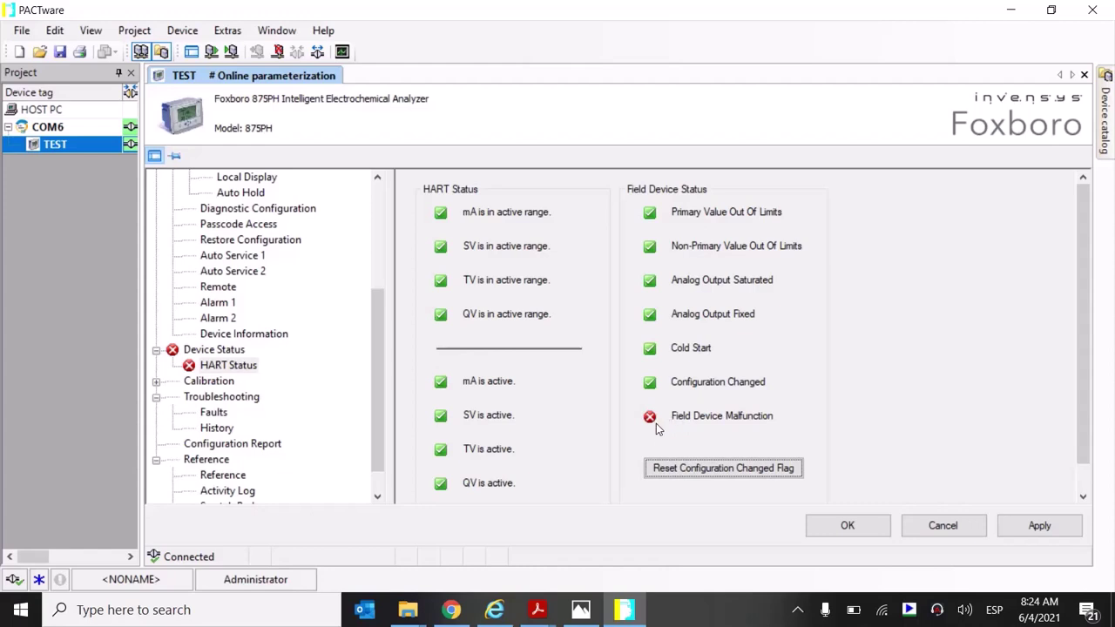
{"action": "scroll", "coordinate": [357, 366], "scroll_direction": "up", "scroll_amount": 4}
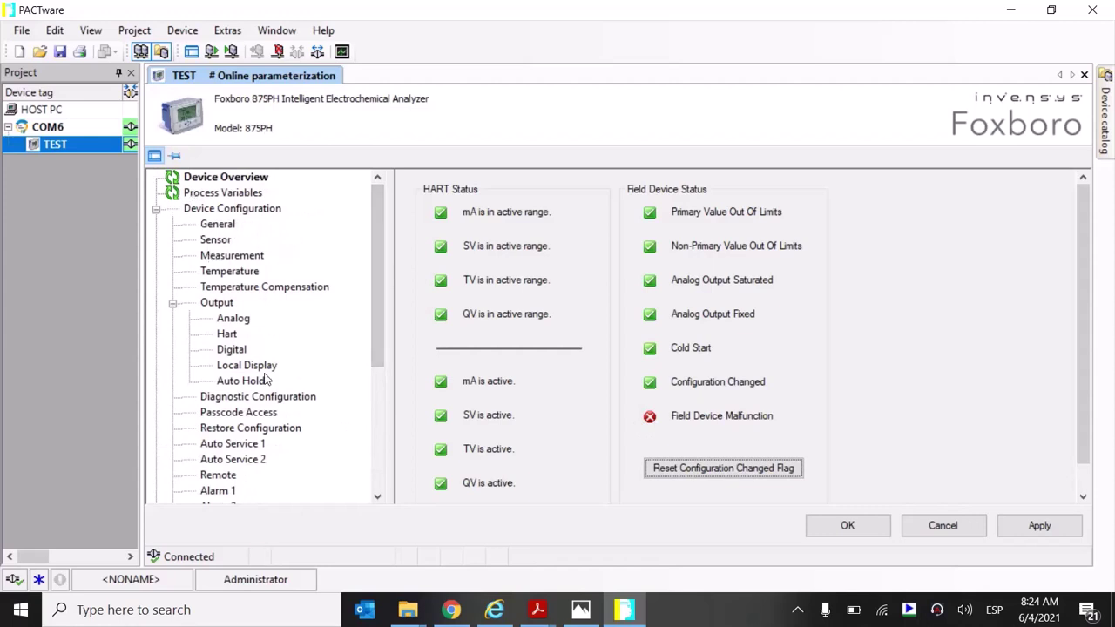
Disconnect the Foxboro 875PH analyzer, then the COM6 communication channel.
{"action": "left_click", "coordinate": [242, 177]}
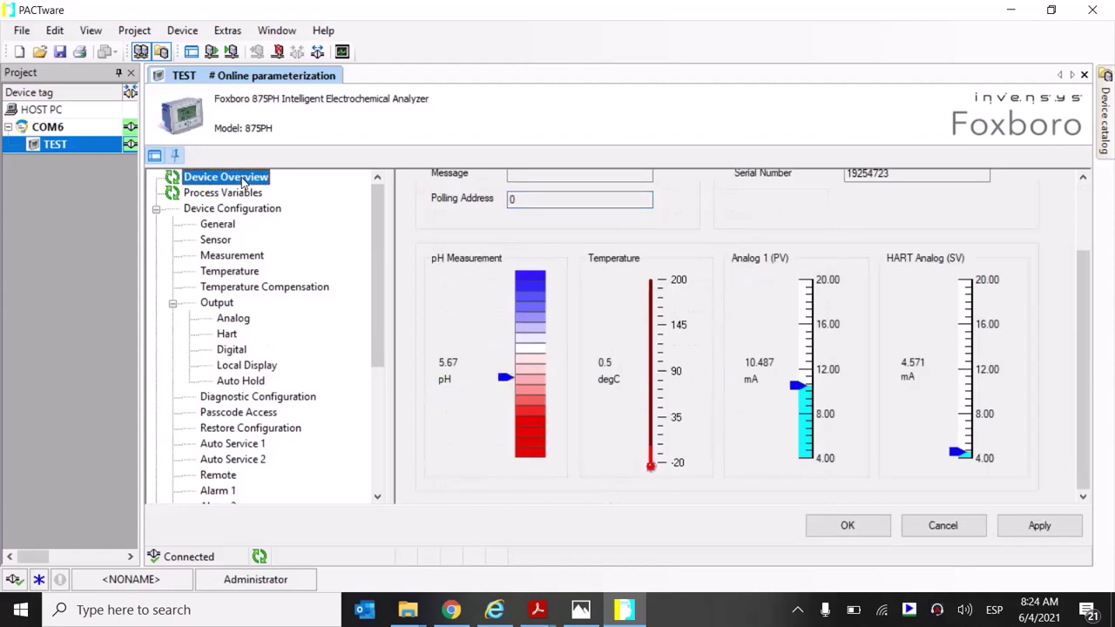
{"action": "left_click_drag", "start_coordinate": [1085, 298], "coordinate": [1086, 228]}
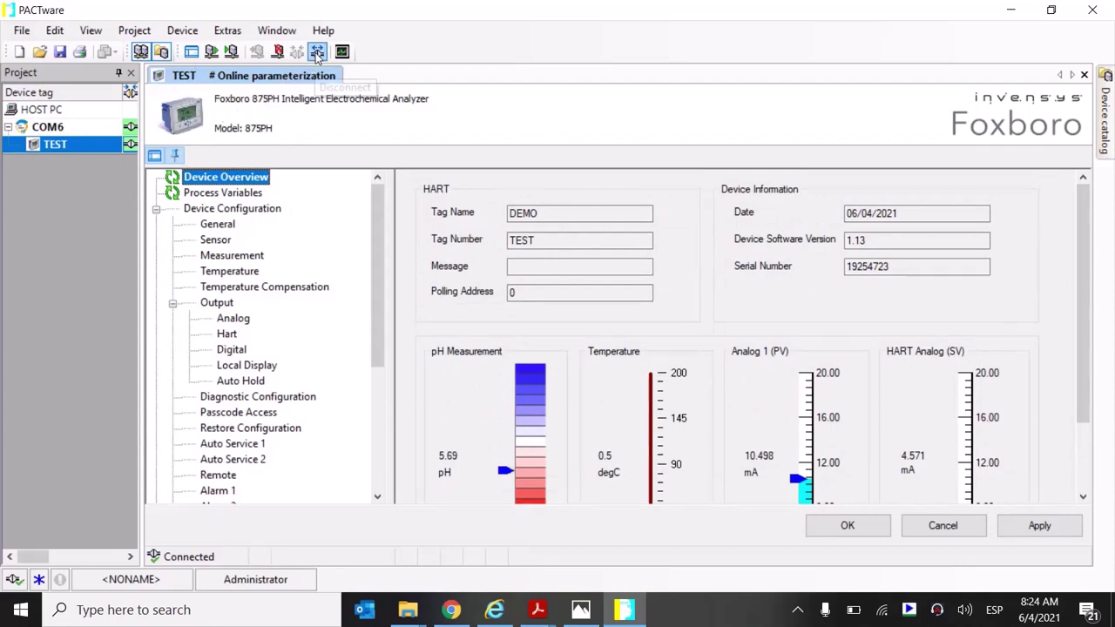
{"action": "left_click", "coordinate": [317, 53]}
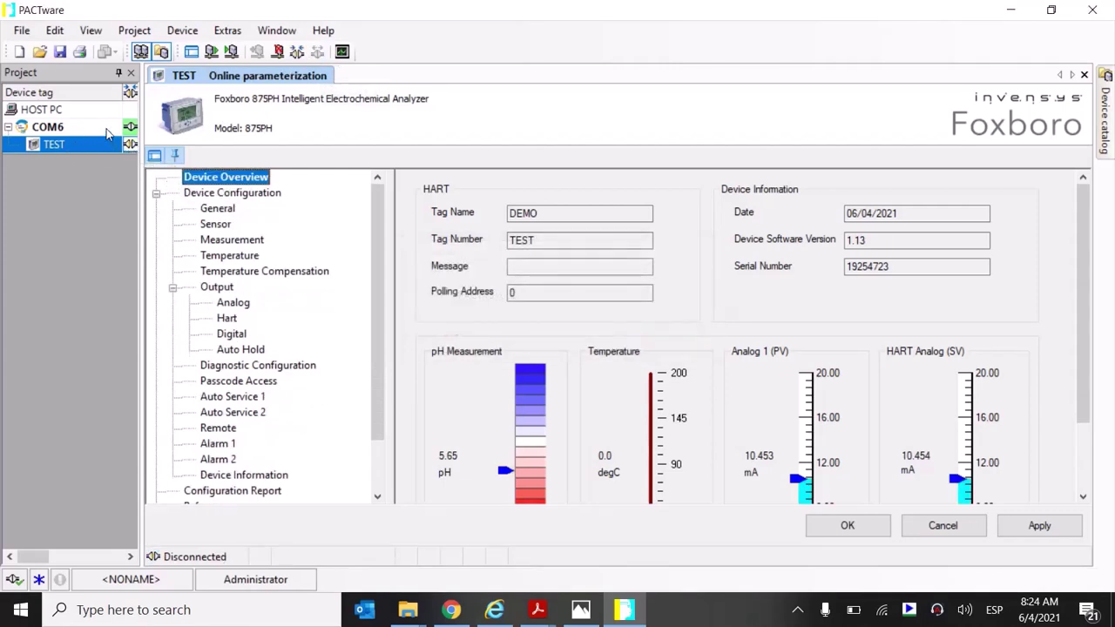
{"action": "left_click", "coordinate": [108, 129]}
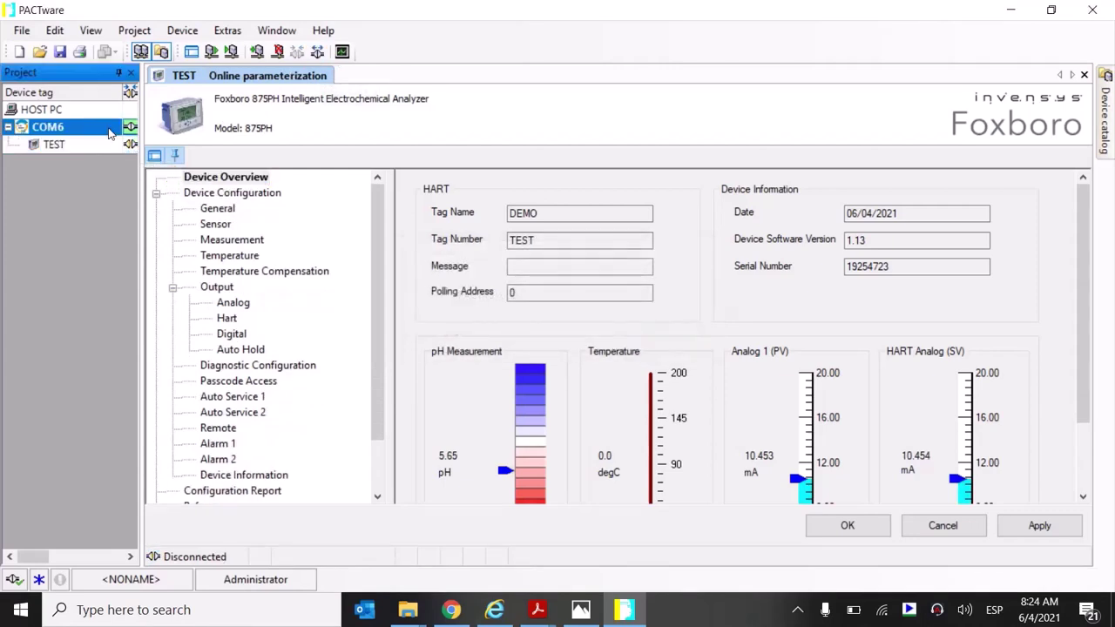
{"action": "left_click", "coordinate": [318, 54]}
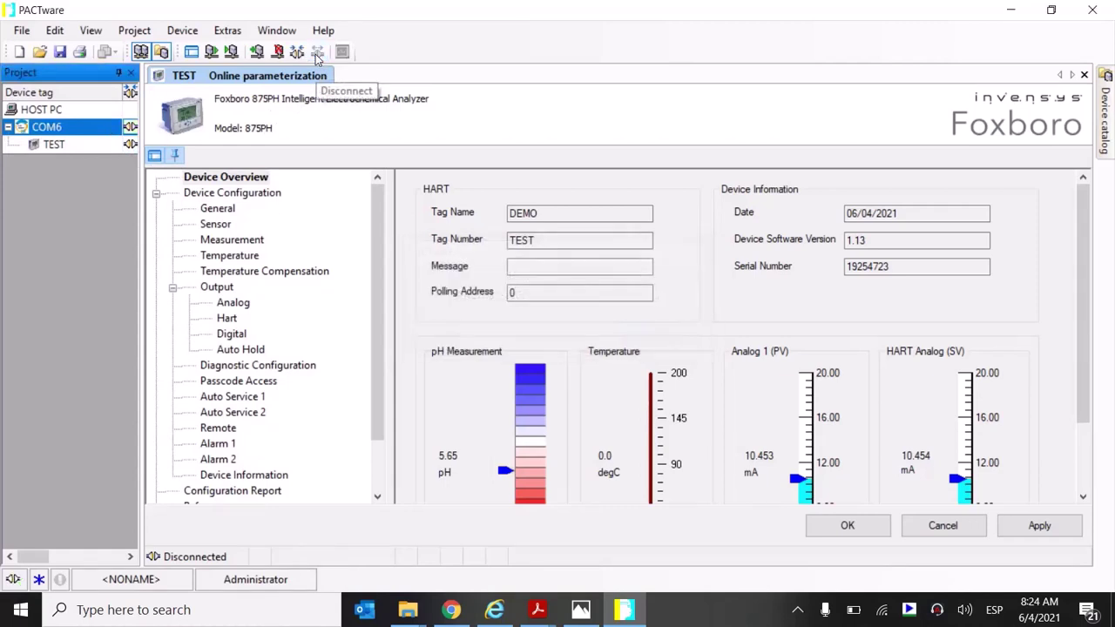